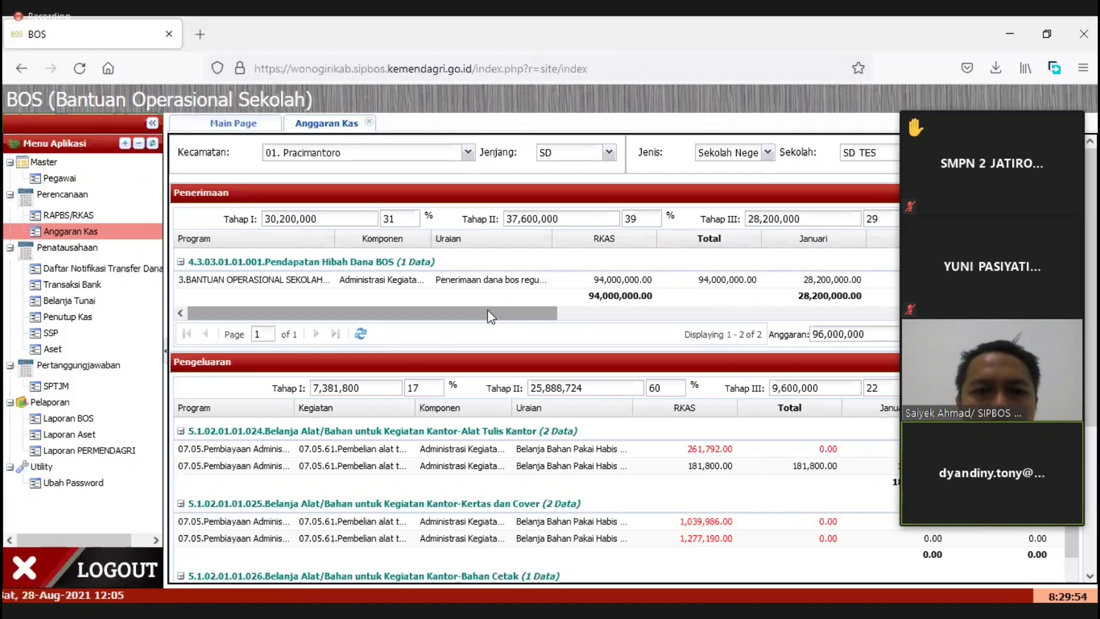
- Examine the monthly allocations of the Belanja Tagihan Listrik row in the Pengeluaran cash budget
{"action": "scroll", "coordinate": [880, 447], "scroll_direction": "down", "scroll_amount": 3}
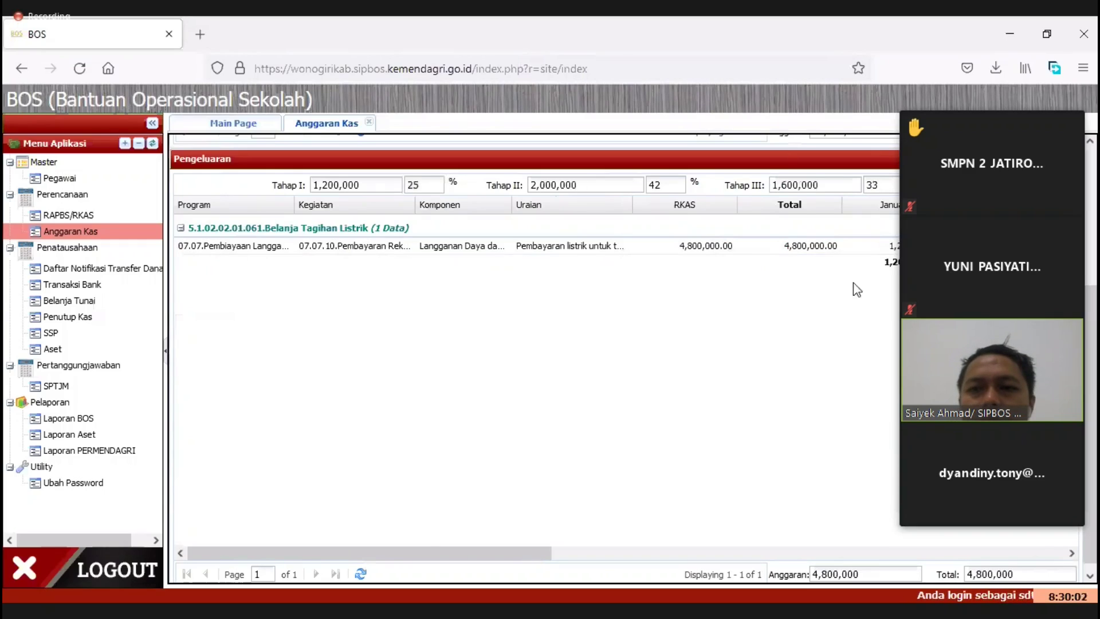
{"action": "left_click", "coordinate": [694, 250]}
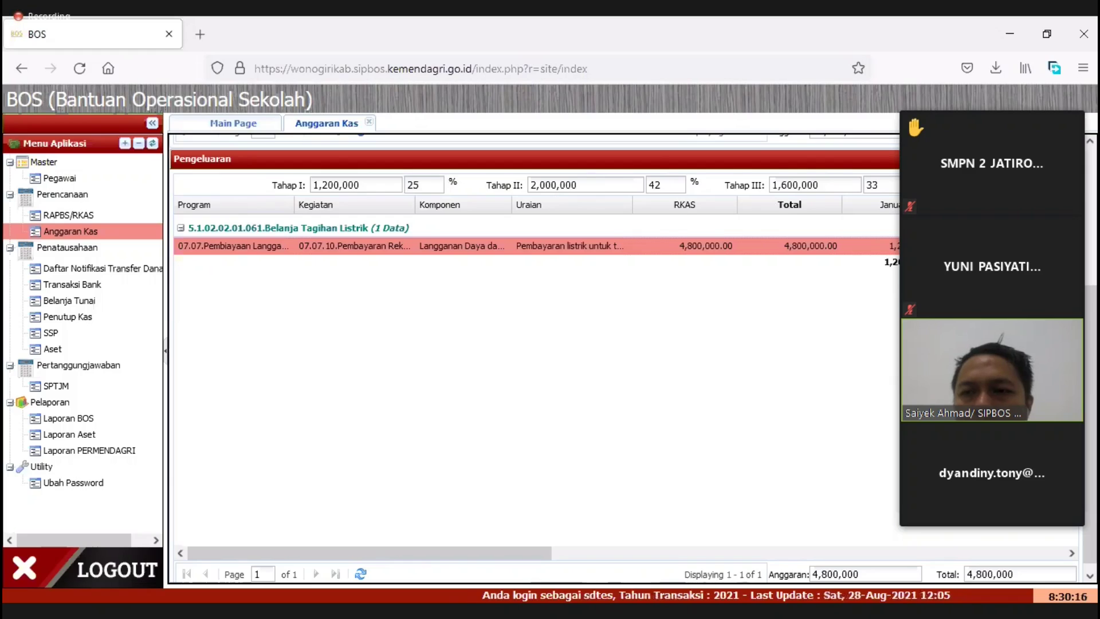
{"action": "left_click_drag", "start_coordinate": [533, 554], "coordinate": [1049, 564]}
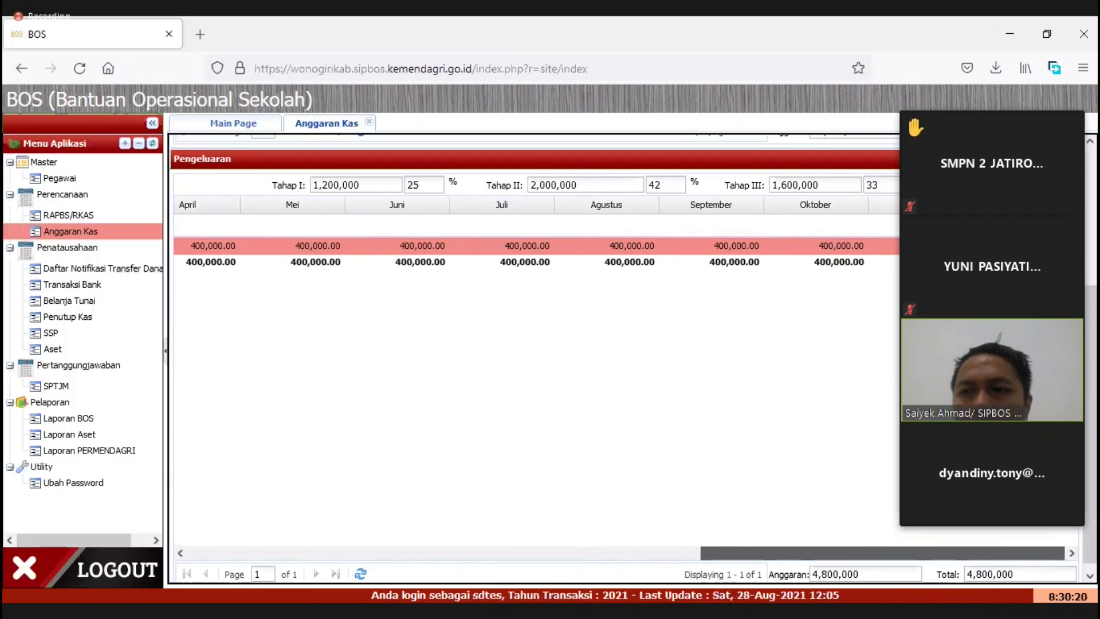
{"action": "left_click_drag", "start_coordinate": [843, 536], "coordinate": [802, 551]}
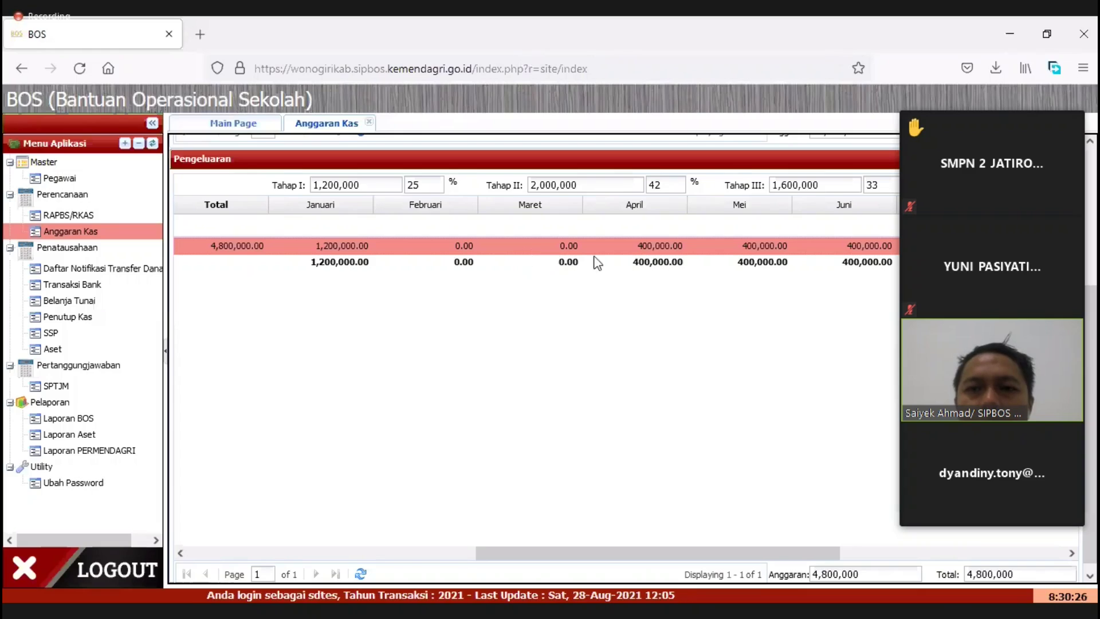
{"action": "double_click", "coordinate": [658, 246]}
{"action": "left_click", "coordinate": [657, 339]}
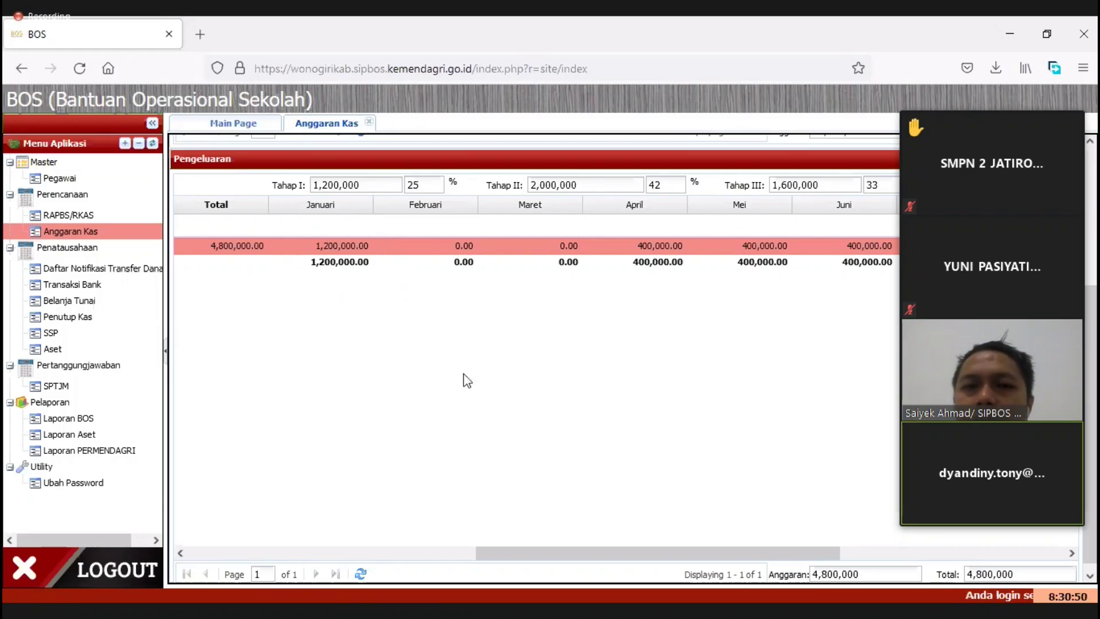
{"action": "left_click_drag", "start_coordinate": [643, 554], "coordinate": [683, 558]}
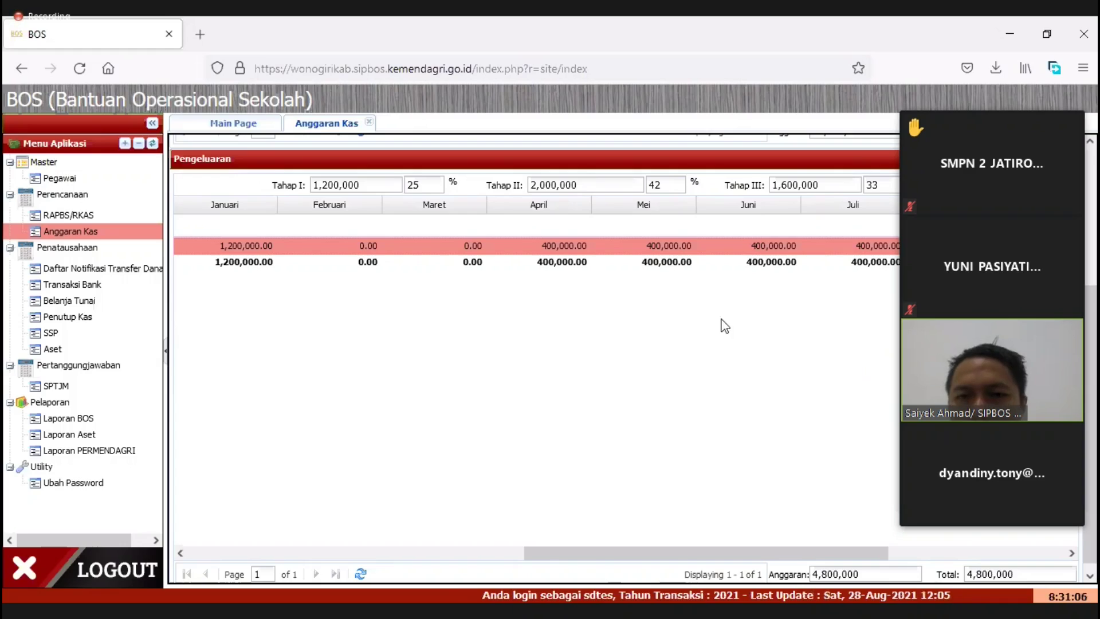
- Set the electricity bill's April allocation to 0
{"action": "double_click", "coordinate": [559, 242]}
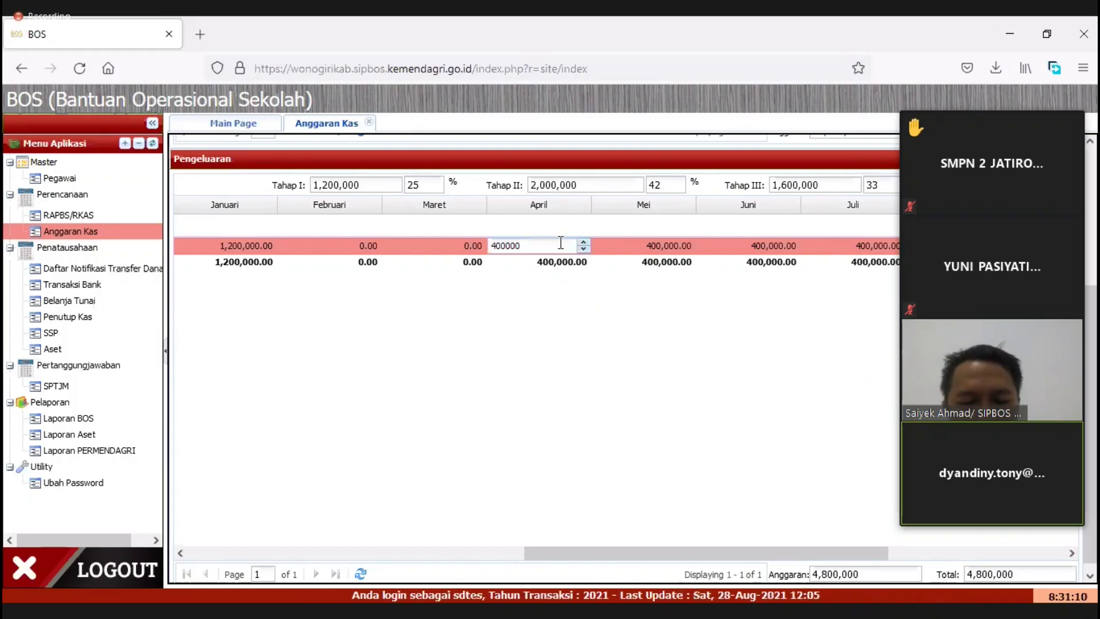
{"action": "key", "text": "BackSpace"}
{"action": "key", "text": "BackSpace"}
{"action": "key", "text": "BackSpace"}
{"action": "key", "text": "BackSpace"}
{"action": "key", "text": "BackSpace"}
{"action": "key", "text": "BackSpace"}
{"action": "type", "text": "0"}
{"action": "key", "text": "Return"}
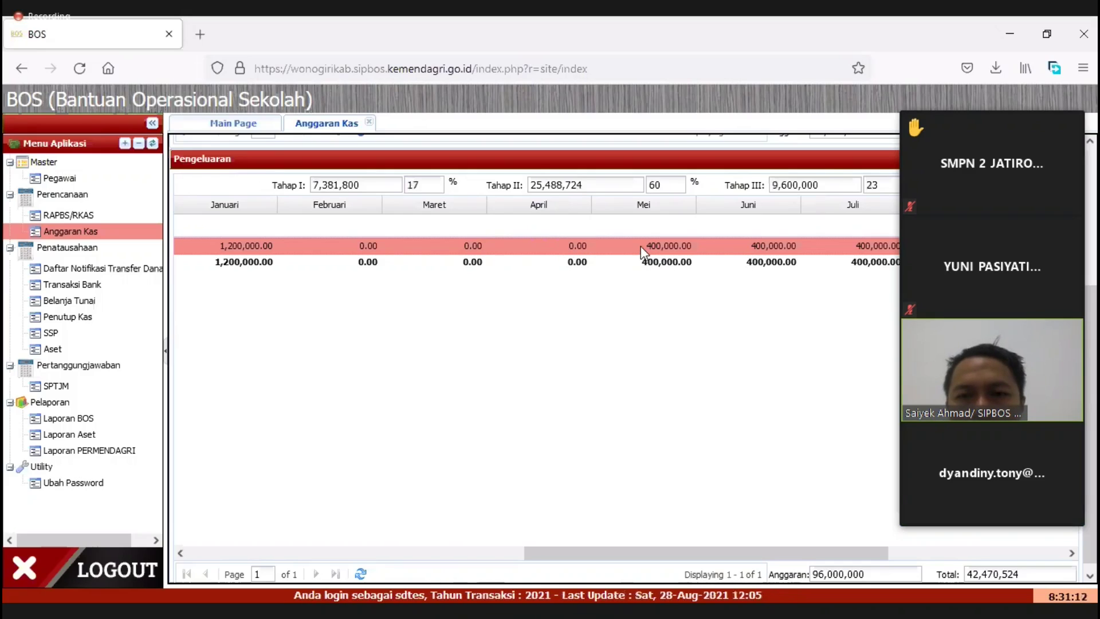
- Set the electricity bill's May, June, July and August allocations to 0
{"action": "double_click", "coordinate": [675, 246]}
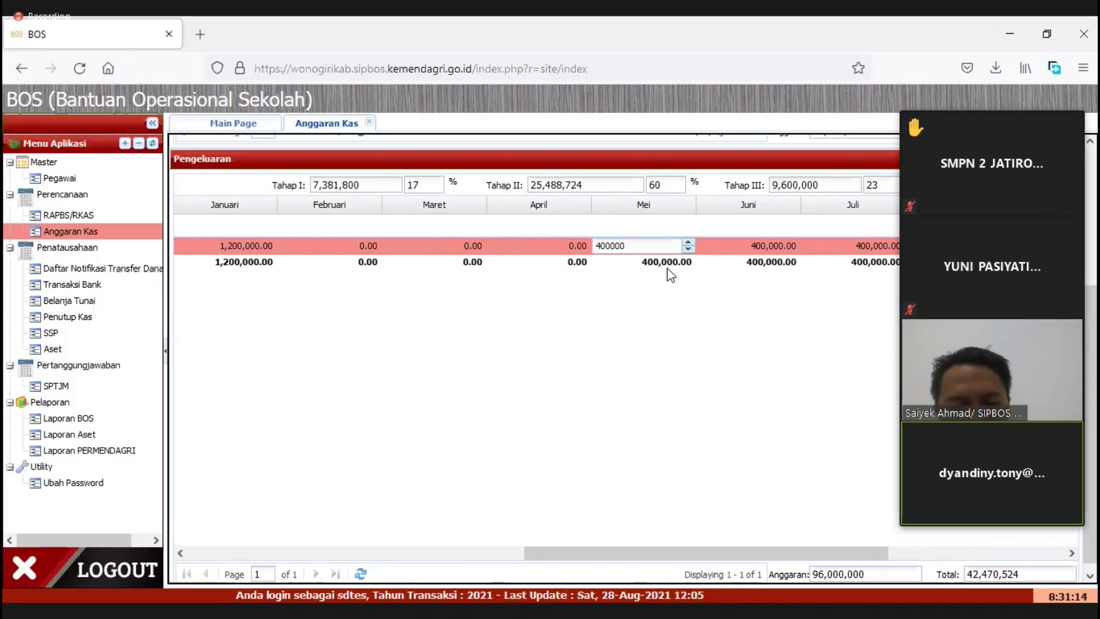
{"action": "key", "text": "ctrl+a"}
{"action": "key", "text": "BackSpace"}
{"action": "key", "text": "Return"}
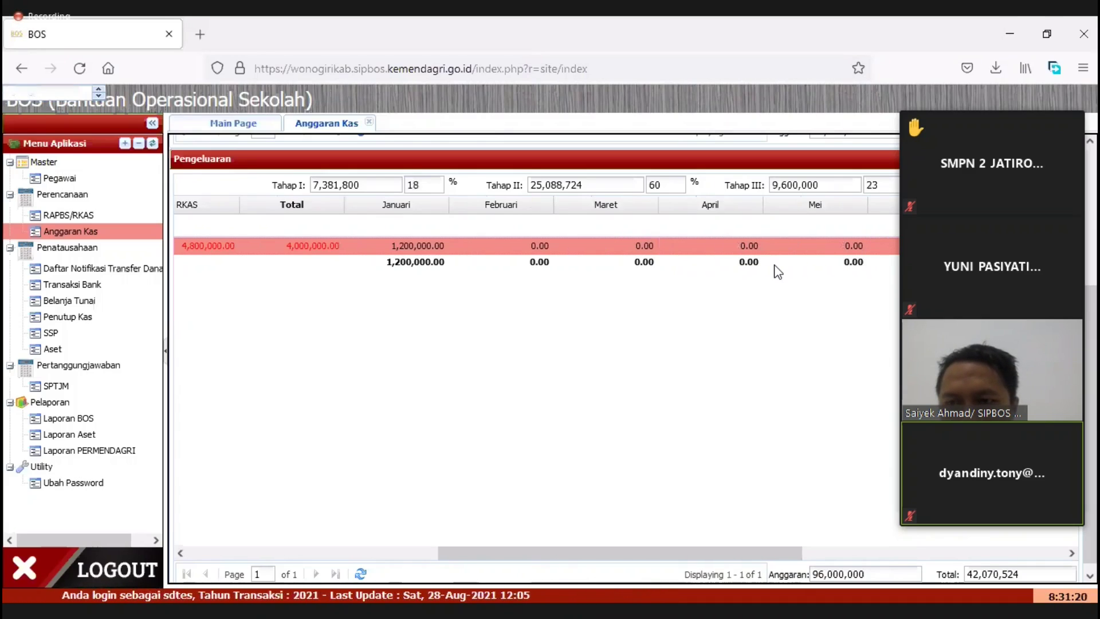
{"action": "left_click_drag", "start_coordinate": [791, 543], "coordinate": [941, 555]}
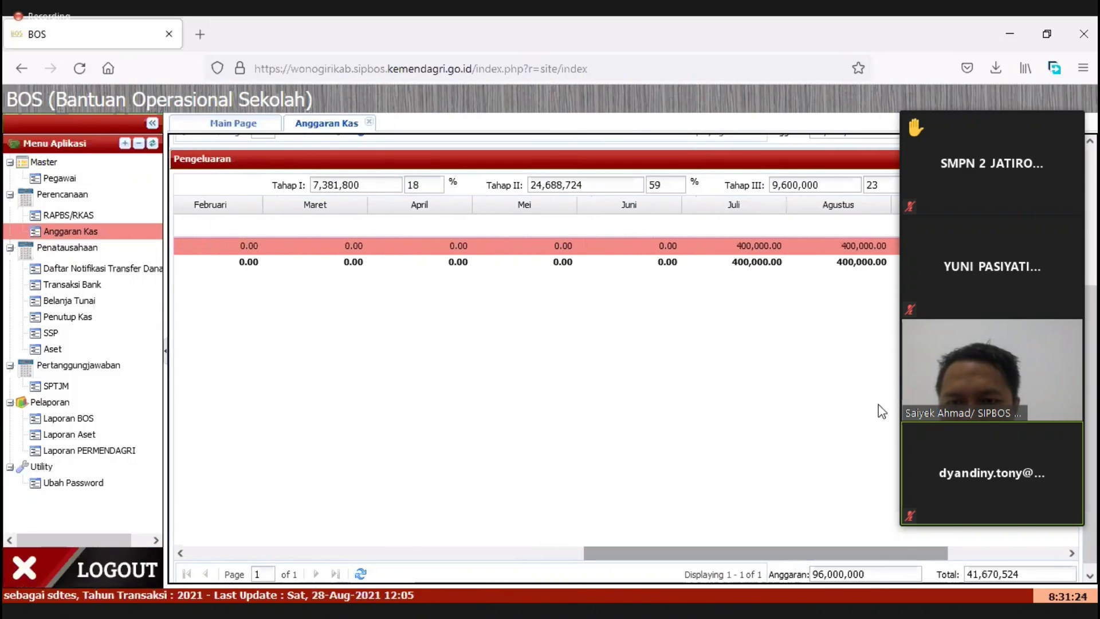
{"action": "left_click", "coordinate": [756, 245]}
{"action": "type", "text": "0"}
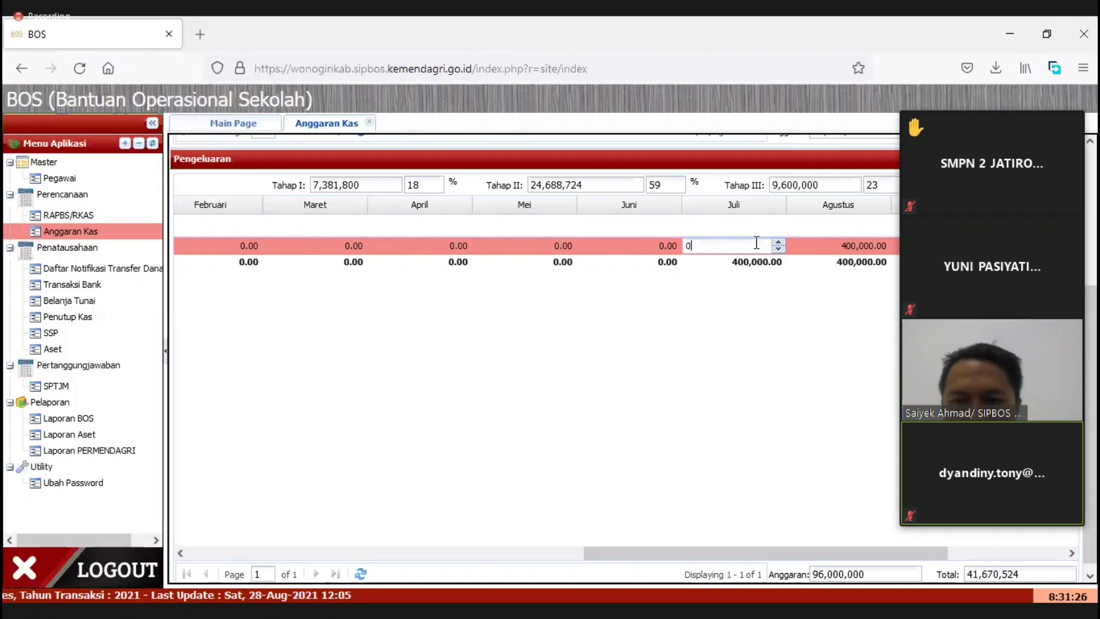
{"action": "key", "text": "Return"}
{"action": "left_click", "coordinate": [841, 249]}
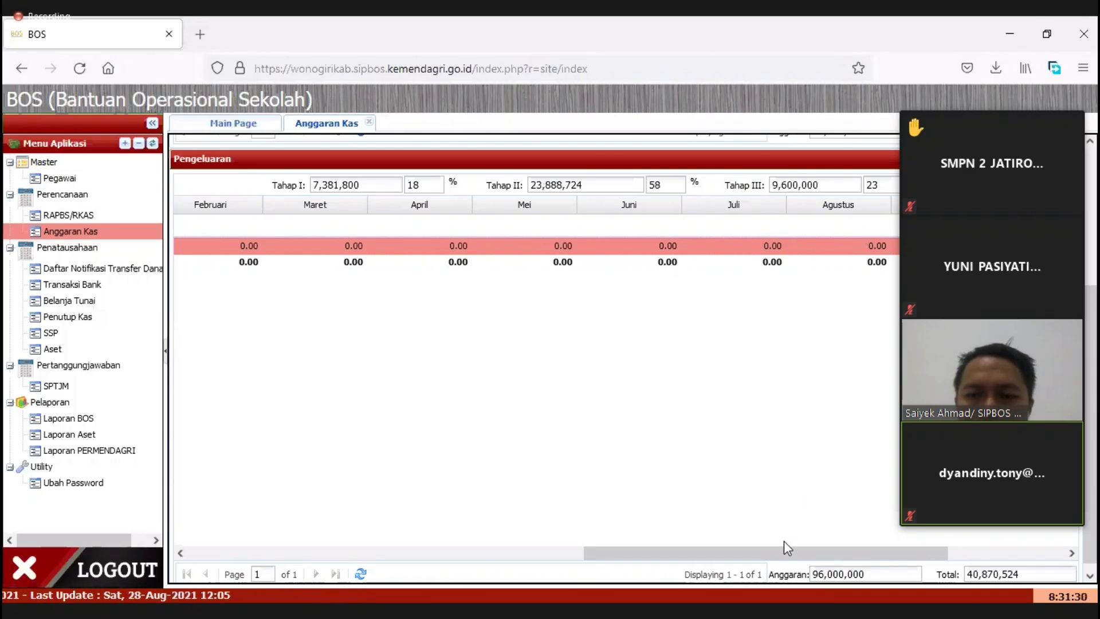
- Set the electricity bill's April allocation to 2,000,000
{"action": "left_click_drag", "start_coordinate": [789, 557], "coordinate": [741, 556]}
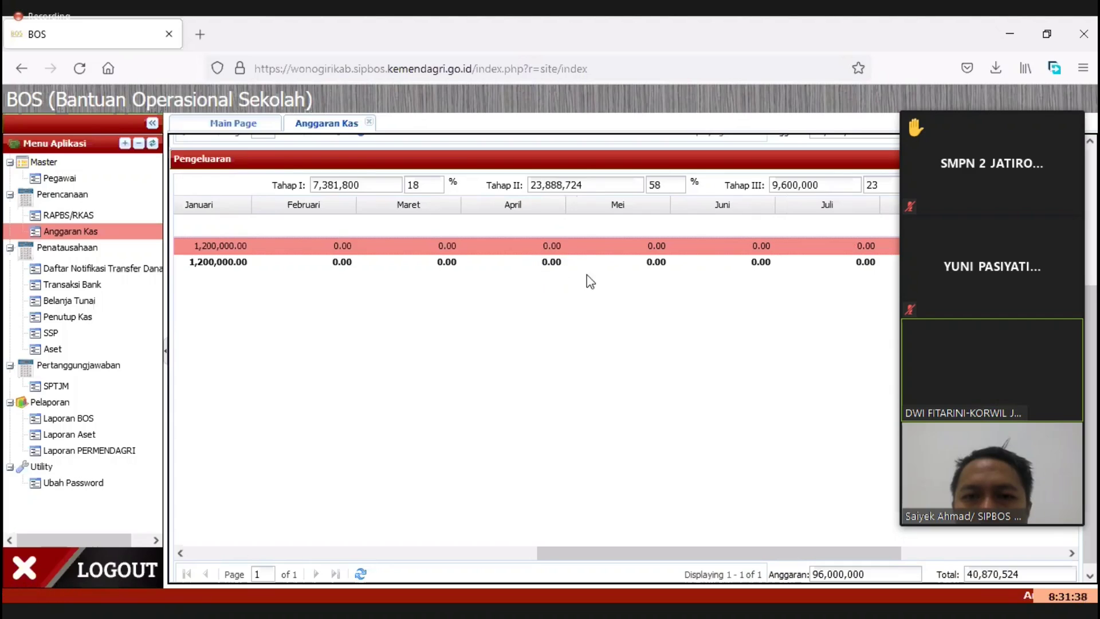
{"action": "double_click", "coordinate": [549, 245]}
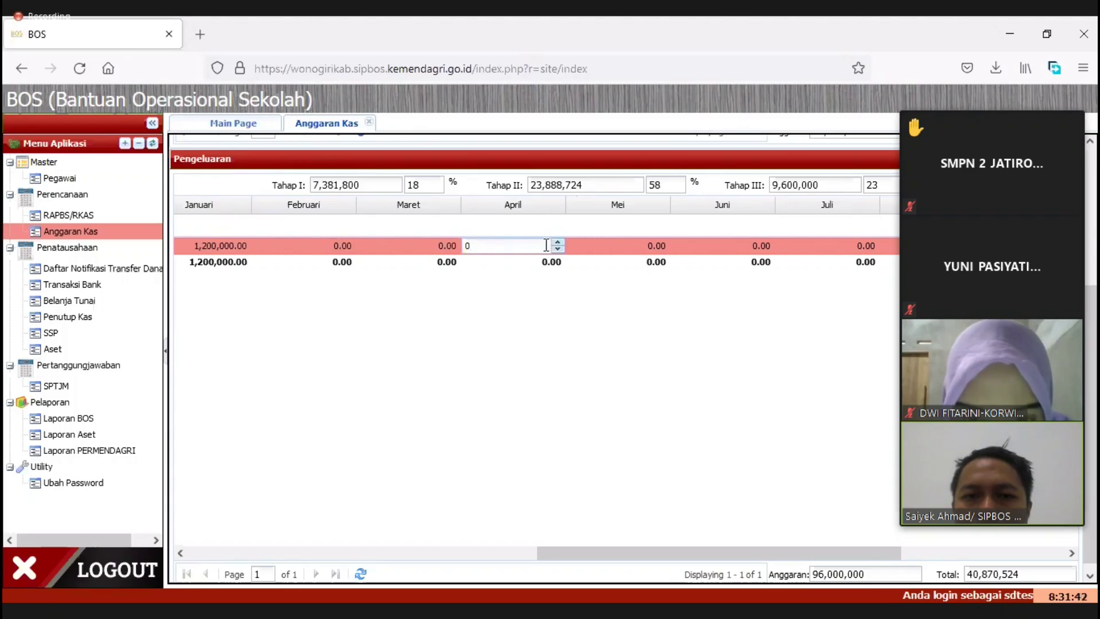
{"action": "double_click", "coordinate": [468, 245]}
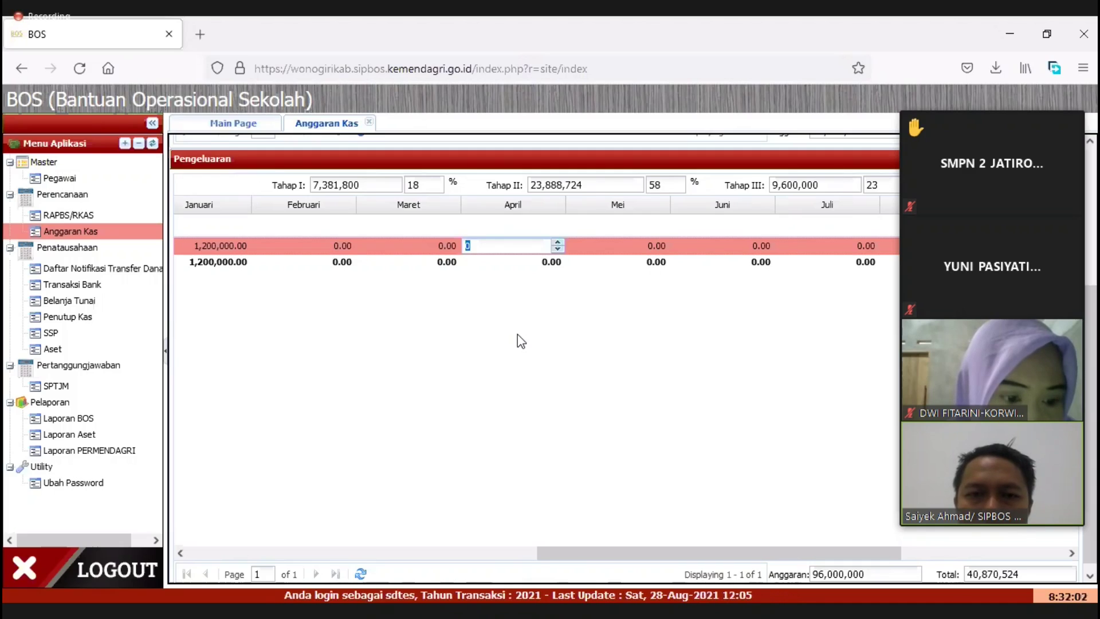
{"action": "type", "text": "2,000,00"}
{"action": "type", "text": "000000"}
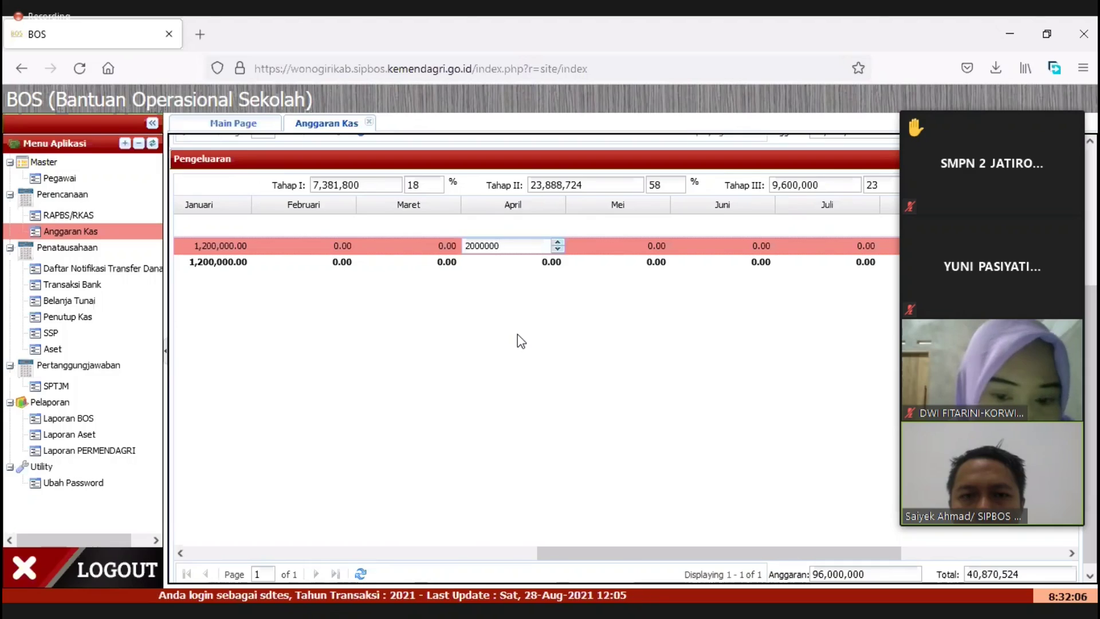
{"action": "key", "text": "Return"}
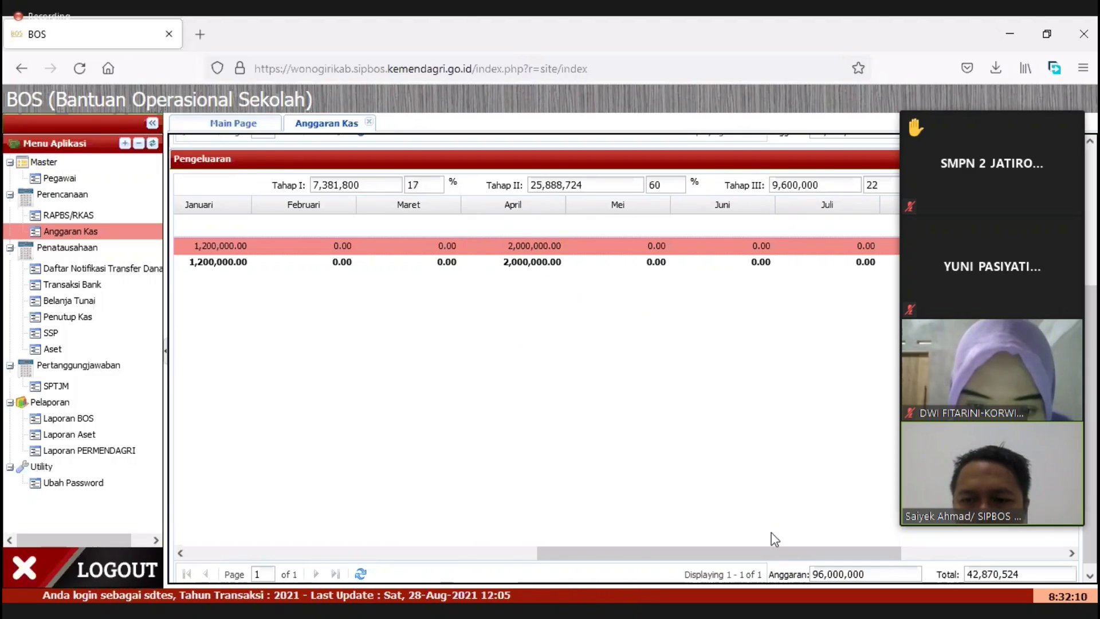
- Set the electricity bill's October, November and December allocations to 0
{"action": "left_click_drag", "start_coordinate": [786, 553], "coordinate": [950, 553]}
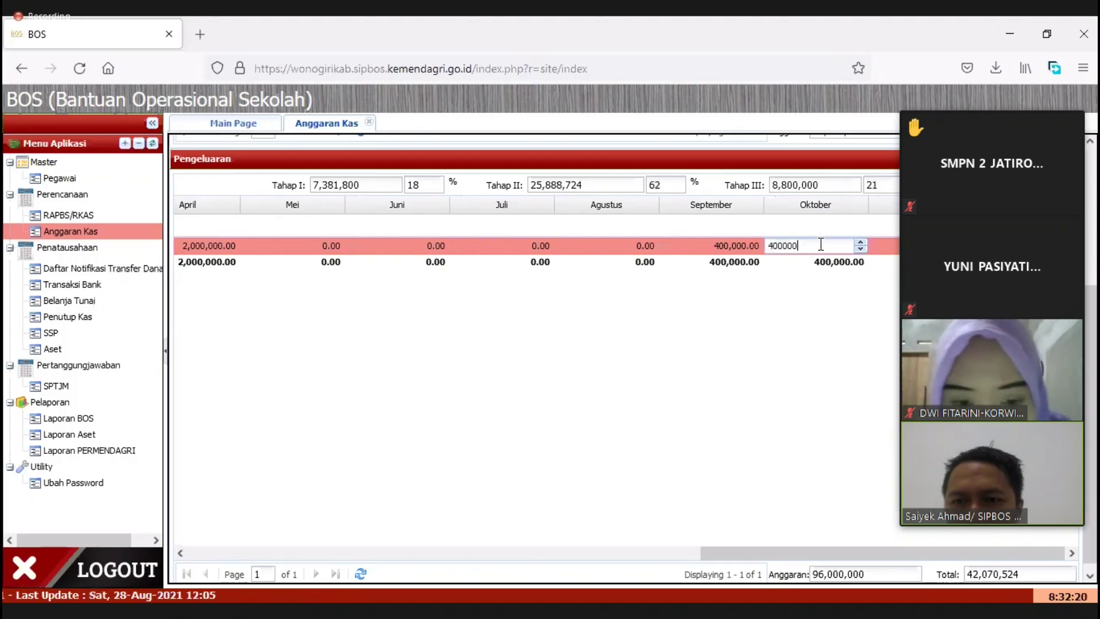
{"action": "type", "text": "0"}
{"action": "key", "text": "Return"}
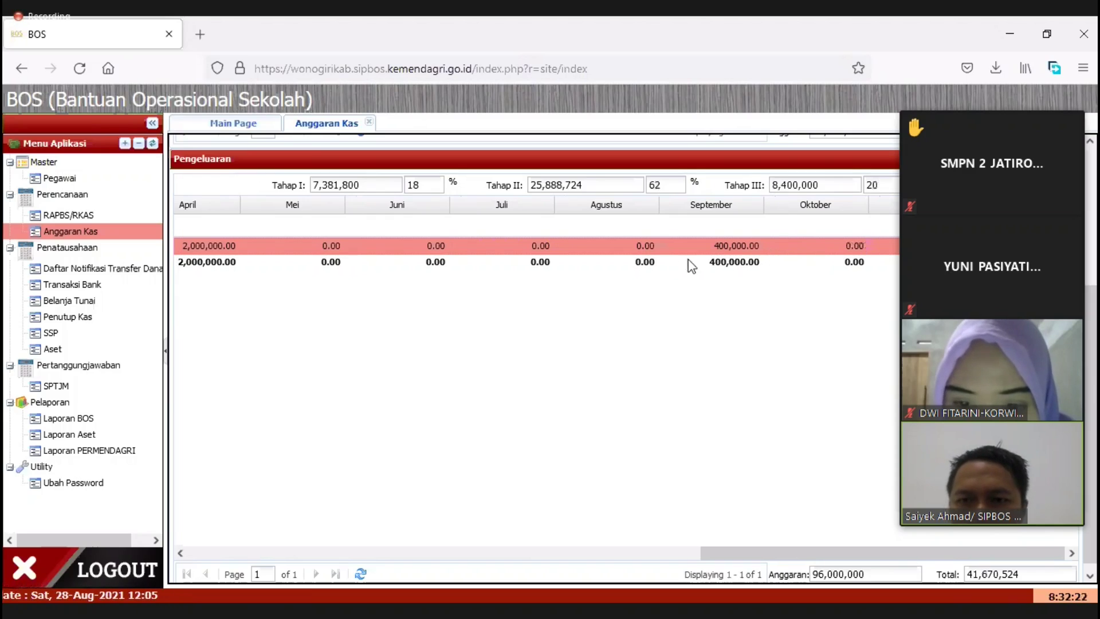
- Set the electricity bill's September allocation to 1,600,000
{"action": "left_click", "coordinate": [719, 241]}
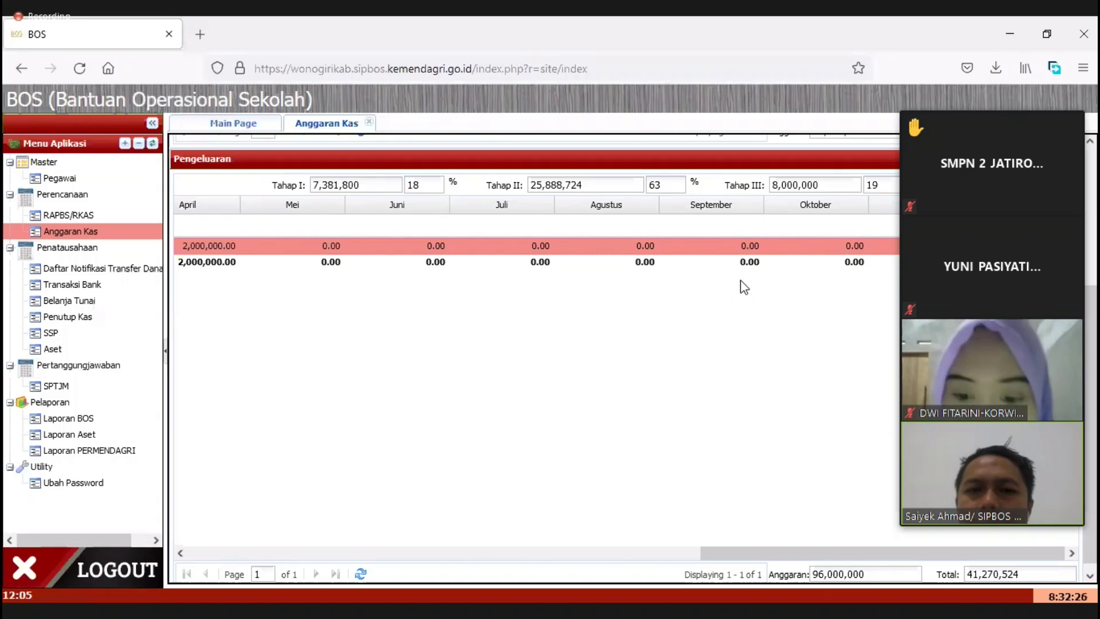
{"action": "left_click", "coordinate": [747, 251]}
{"action": "type", "text": "1600000"}
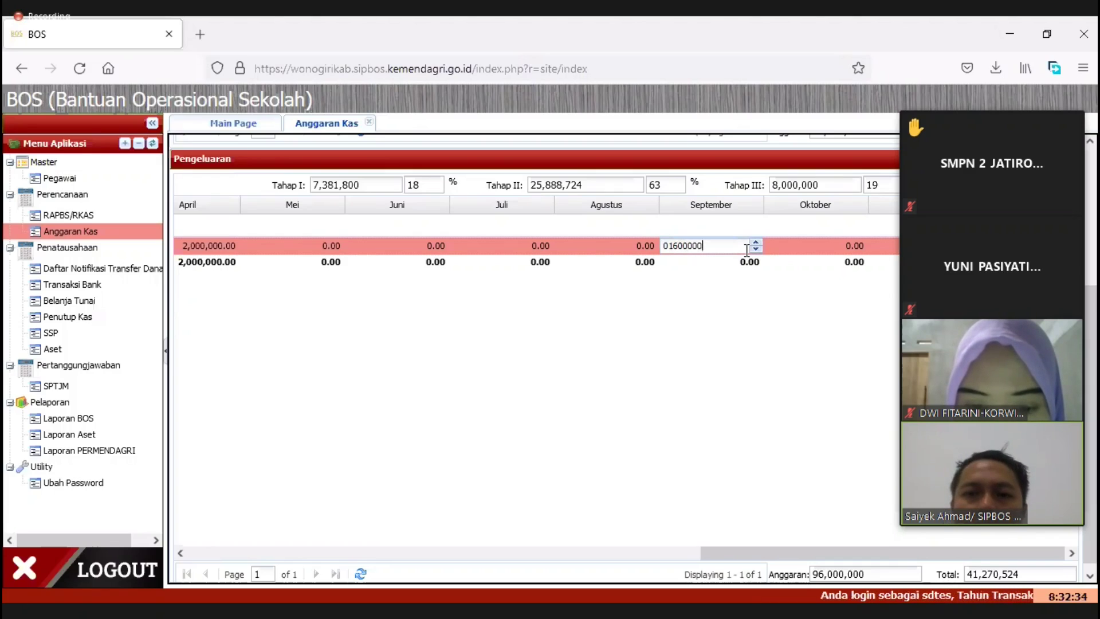
{"action": "key", "text": "Return"}
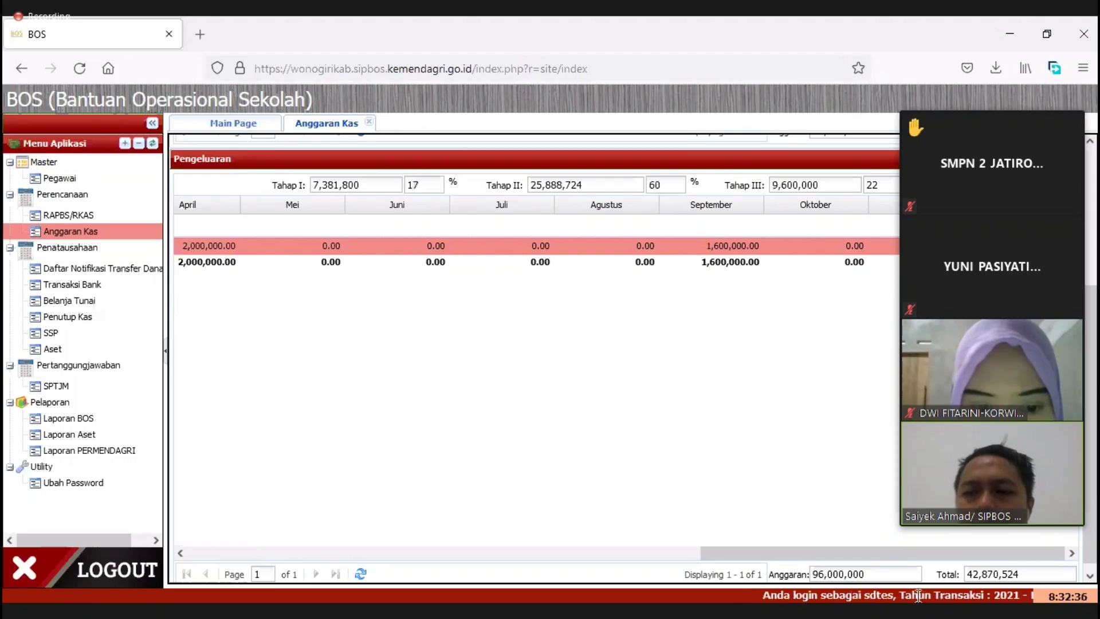
- Display the Belanja Kawat/Faksimili/Internet/TV Berlangganan expense and examine its monthly allocations
{"action": "left_click_drag", "start_coordinate": [1008, 553], "coordinate": [536, 567]}
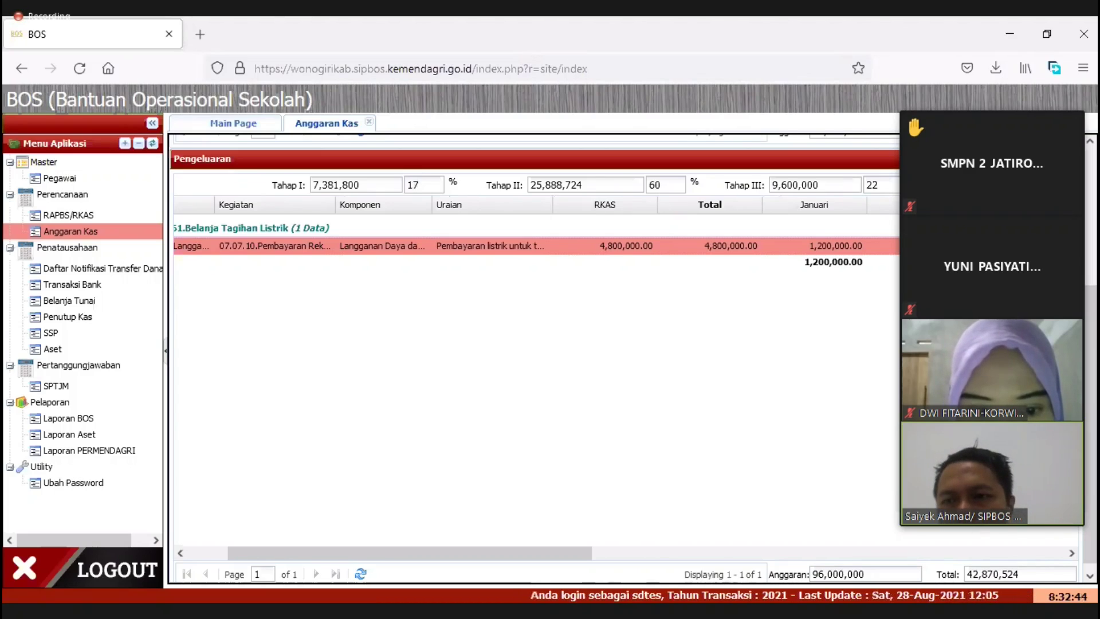
{"action": "key", "text": "Down"}
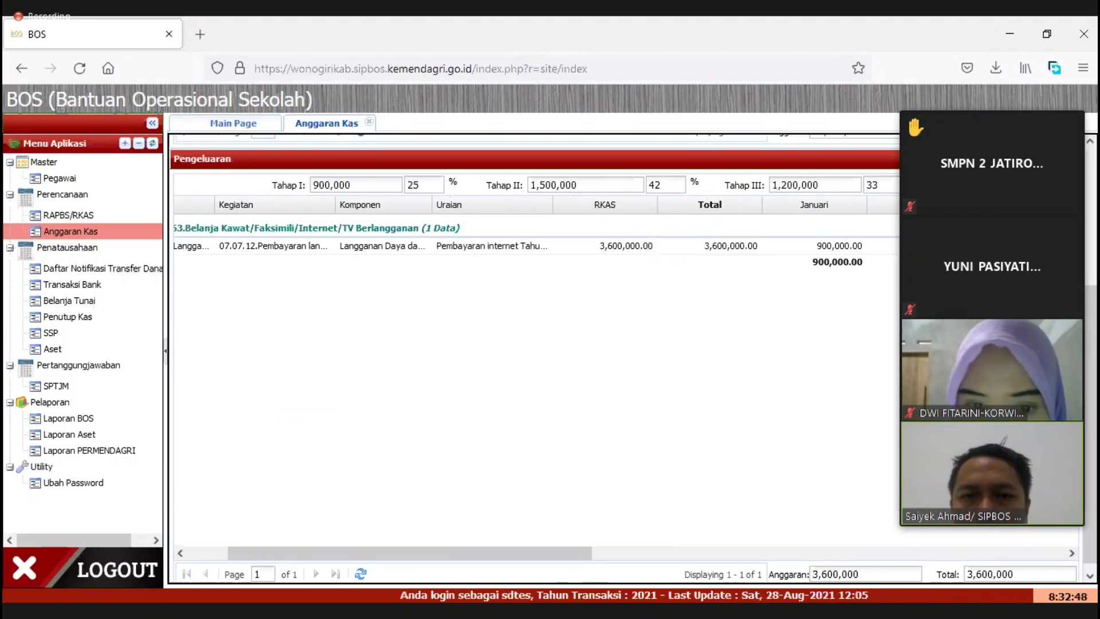
{"action": "left_click_drag", "start_coordinate": [284, 560], "coordinate": [456, 561]}
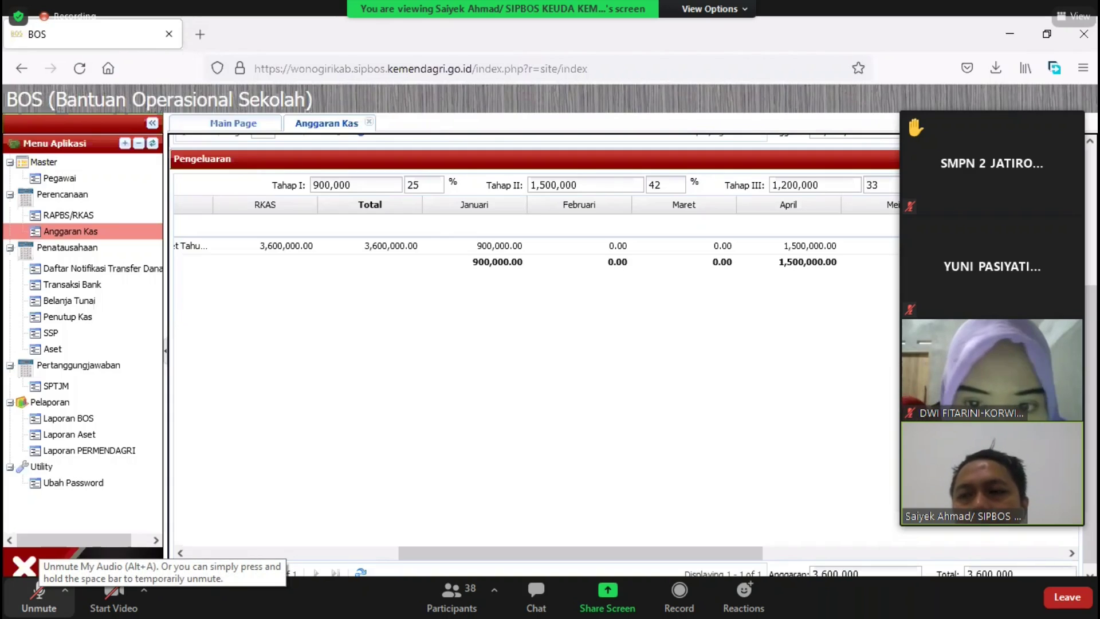
{"action": "left_click", "coordinate": [39, 596]}
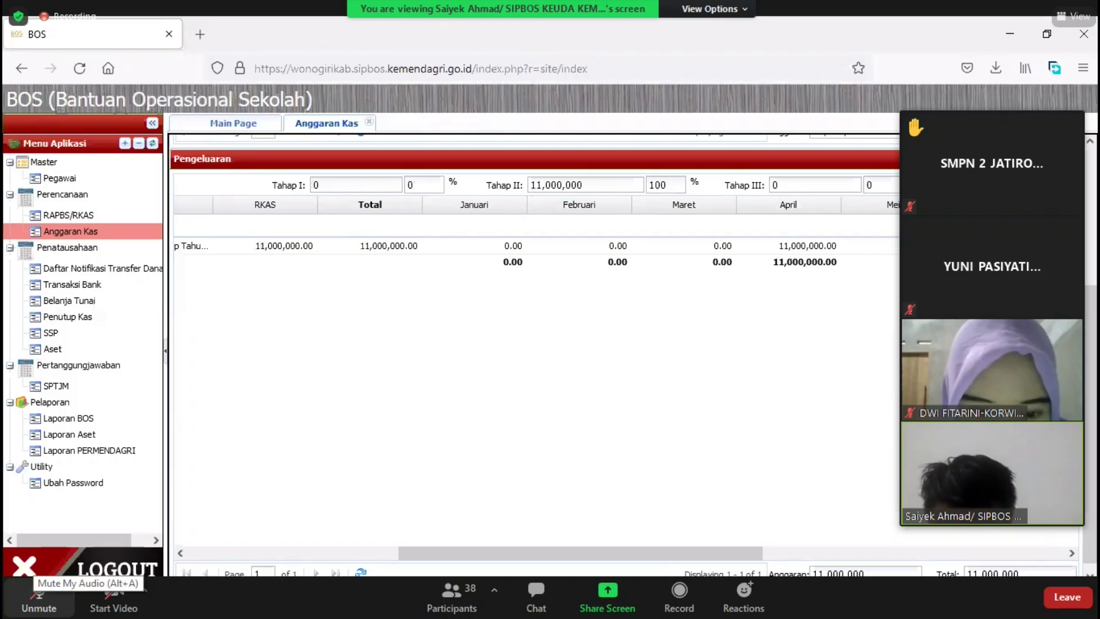
{"action": "left_click", "coordinate": [39, 596]}
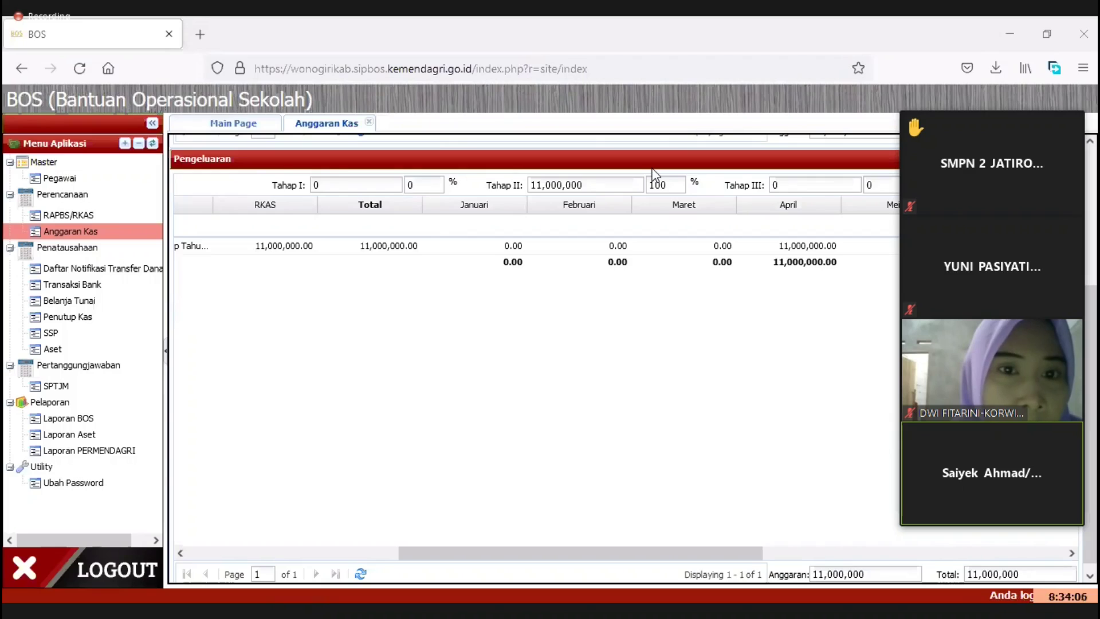
{"action": "key", "text": "XF86AudioLowerVolume"}
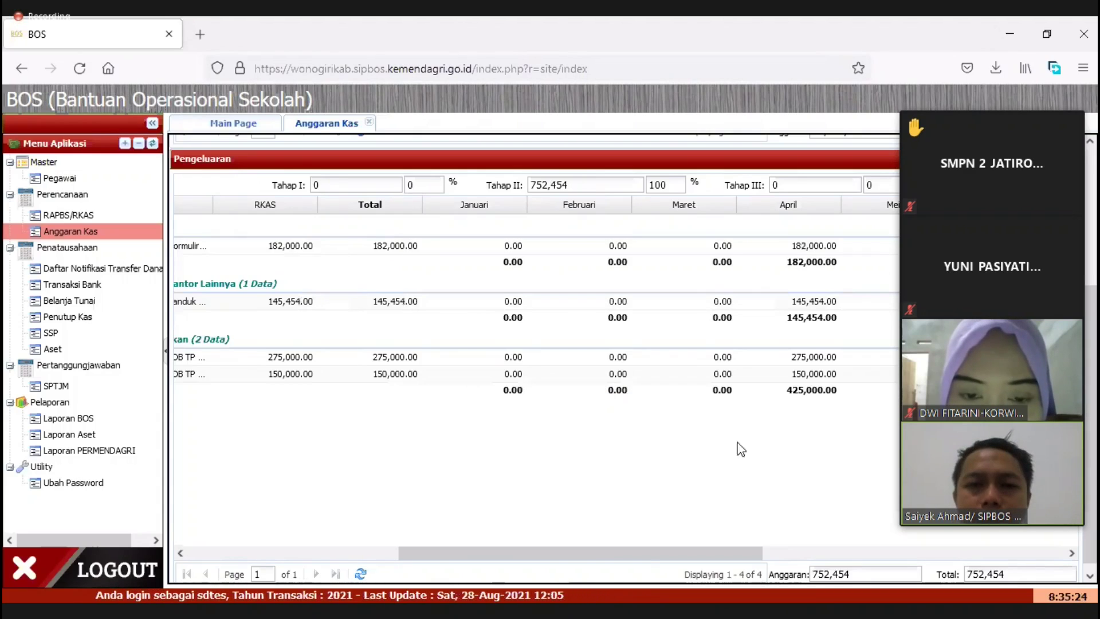
- Examine the monthly allocations of the form photocopying, banner and other PPDB expense rows
{"action": "mouse_move", "coordinate": [635, 555]}
{"action": "left_mouse_down"}
{"action": "mouse_move", "coordinate": [482, 555]}
{"action": "mouse_move", "coordinate": [626, 556]}
{"action": "left_mouse_up"}
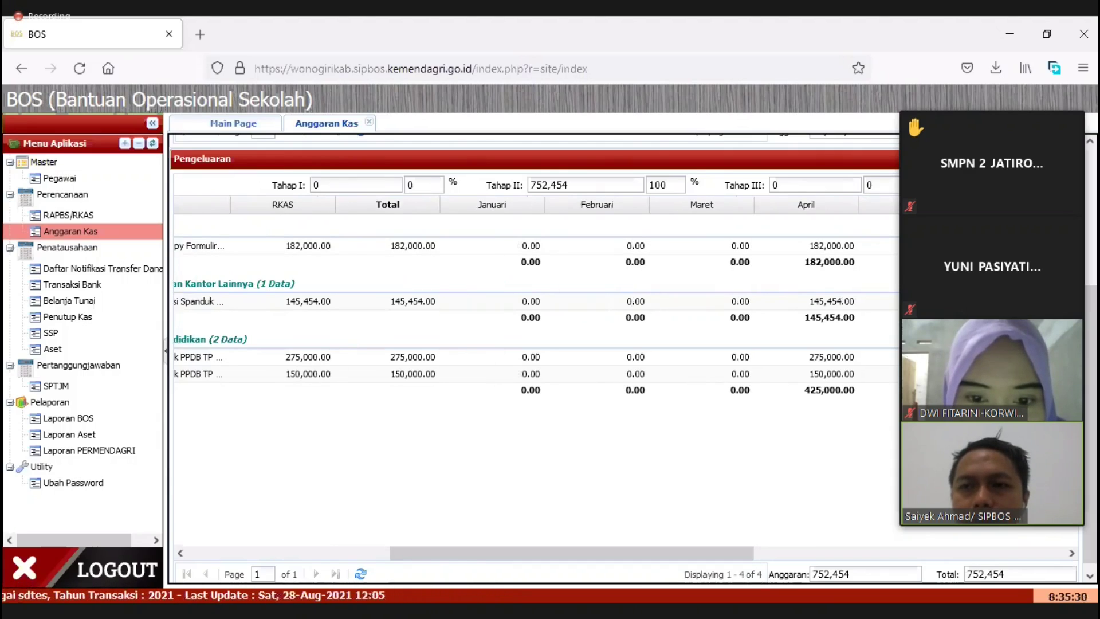
{"action": "left_click_drag", "start_coordinate": [739, 557], "coordinate": [733, 588]}
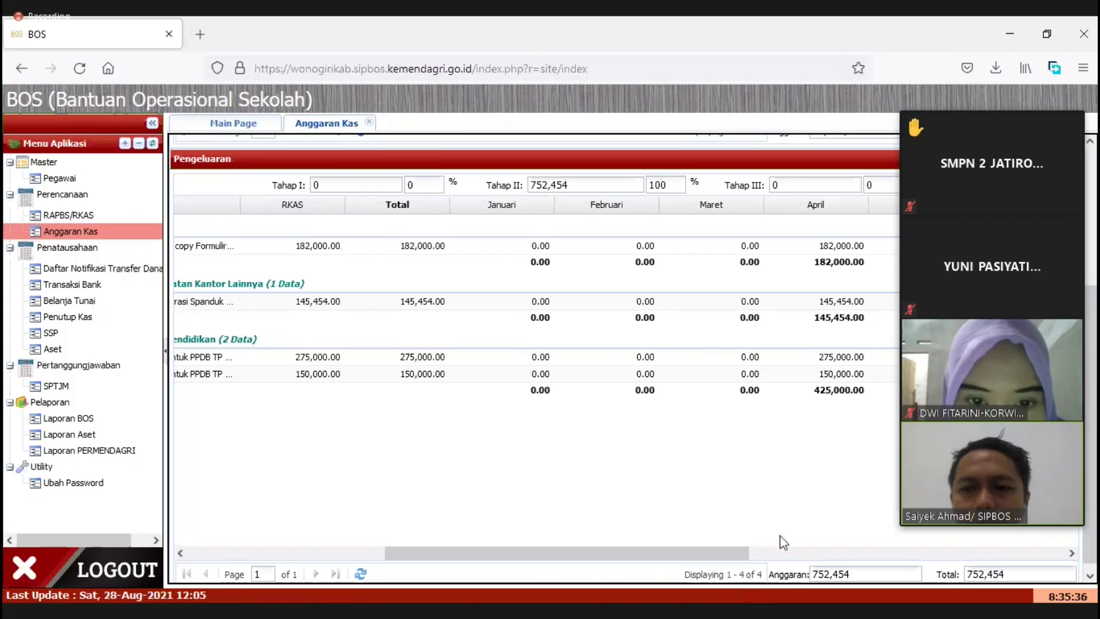
{"action": "scroll", "coordinate": [840, 356], "scroll_direction": "down", "scroll_amount": 1}
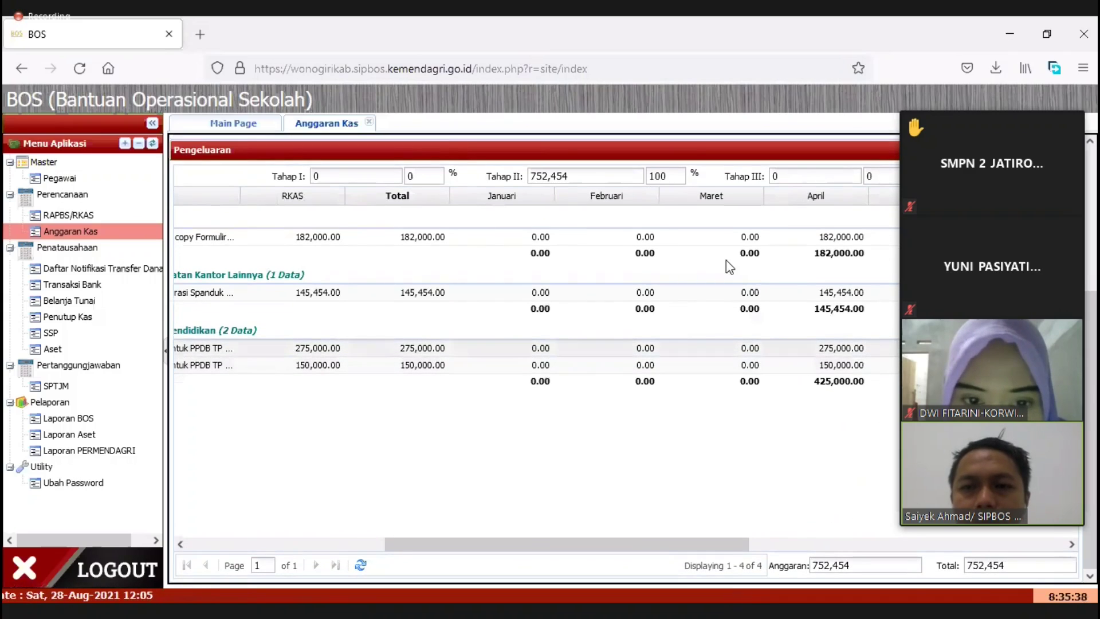
{"action": "left_click_drag", "start_coordinate": [731, 539], "coordinate": [852, 534]}
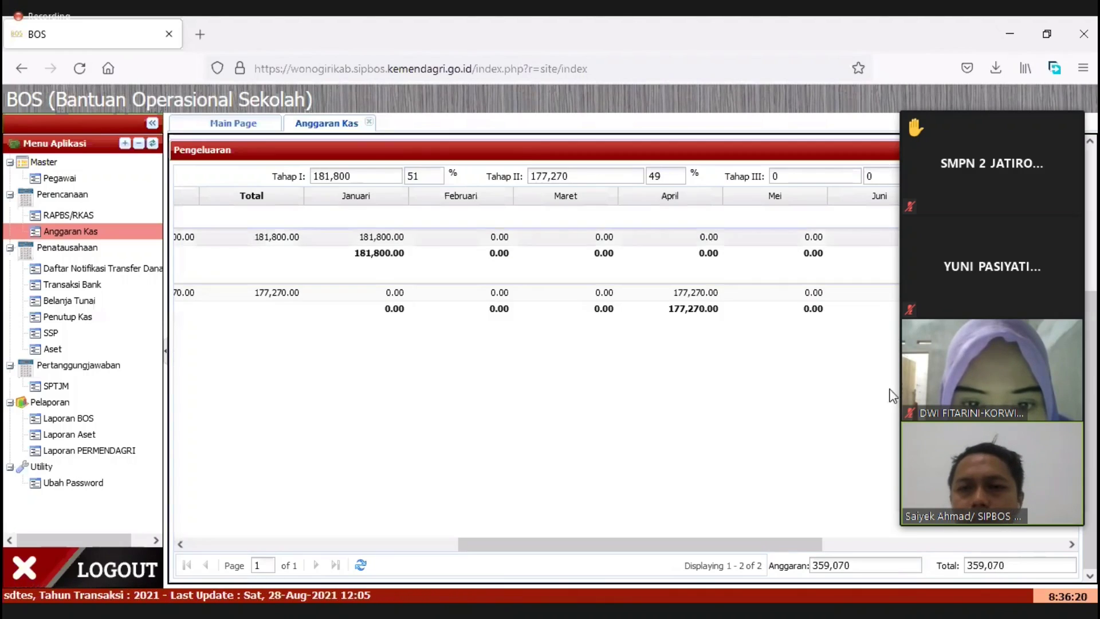
- Inspect the January allocation of the 181,800 Belanja Bahan Pakai Habis row, keeping its value
{"action": "left_click_drag", "start_coordinate": [796, 536], "coordinate": [723, 540]}
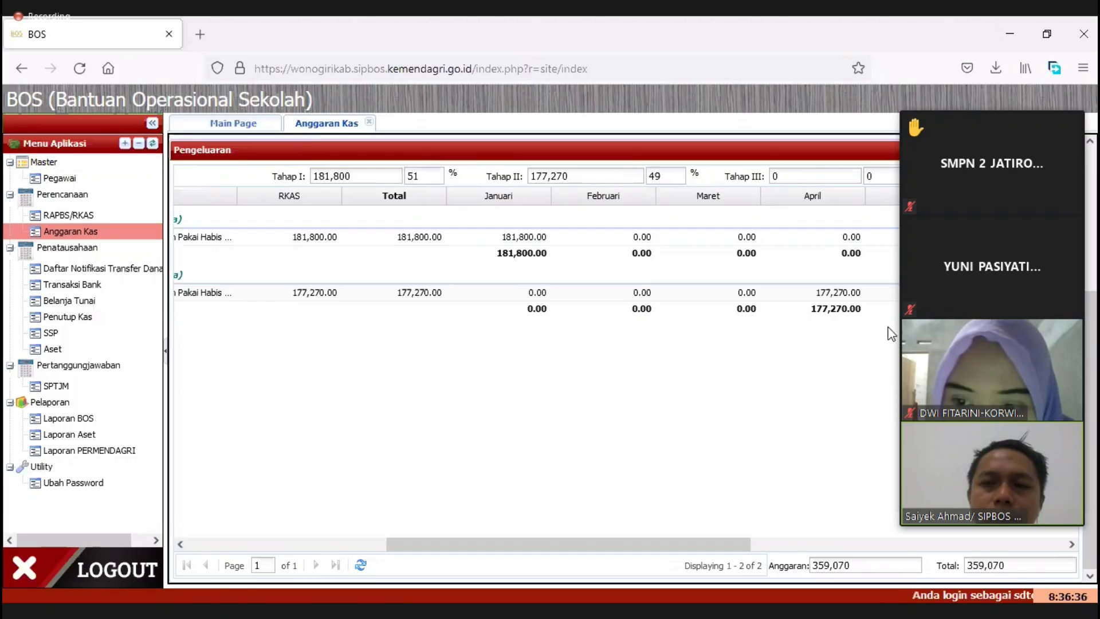
{"action": "double_click", "coordinate": [536, 238]}
{"action": "left_click", "coordinate": [534, 324]}
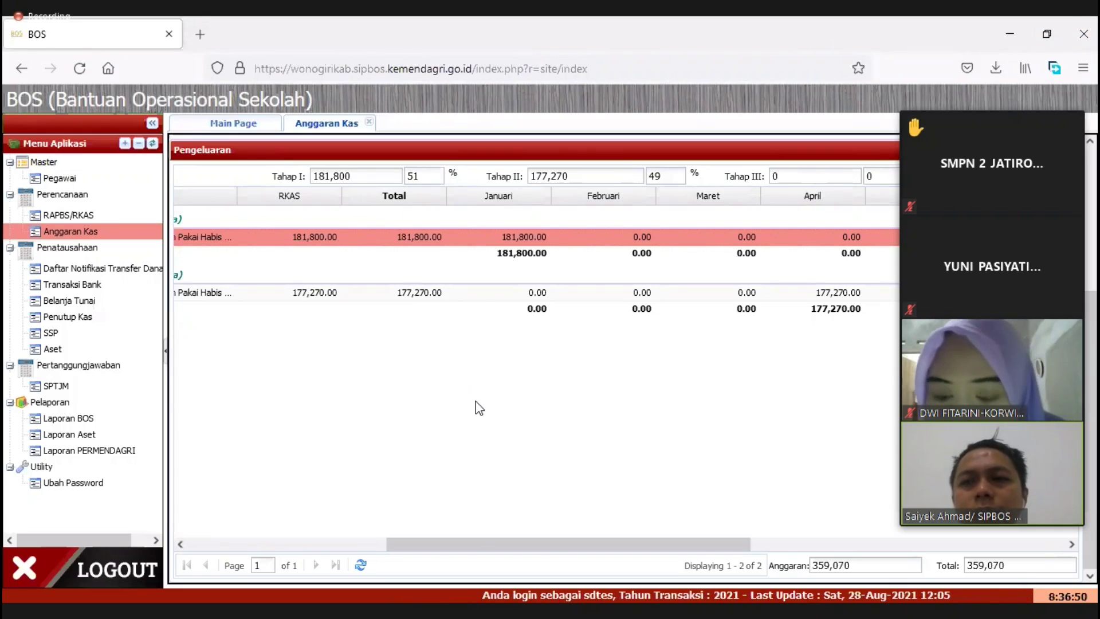
{"action": "scroll", "coordinate": [756, 491], "scroll_direction": "up", "scroll_amount": 3}
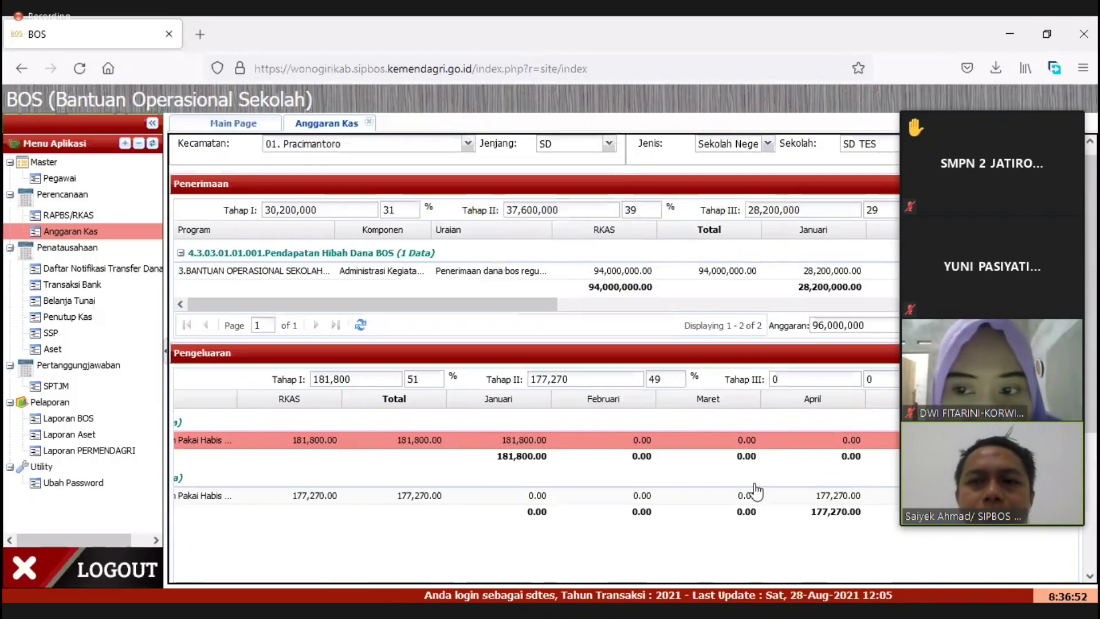
{"action": "scroll", "coordinate": [754, 489], "scroll_direction": "down", "scroll_amount": 3}
{"action": "scroll", "coordinate": [738, 442], "scroll_direction": "up", "scroll_amount": 1}
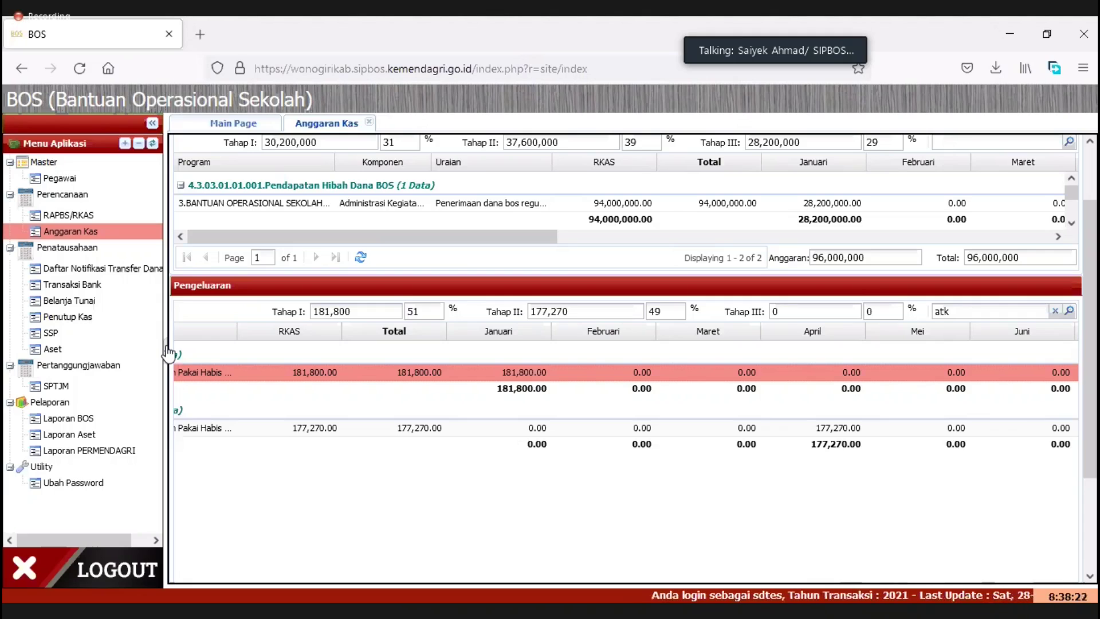
{"action": "left_click", "coordinate": [118, 285]}
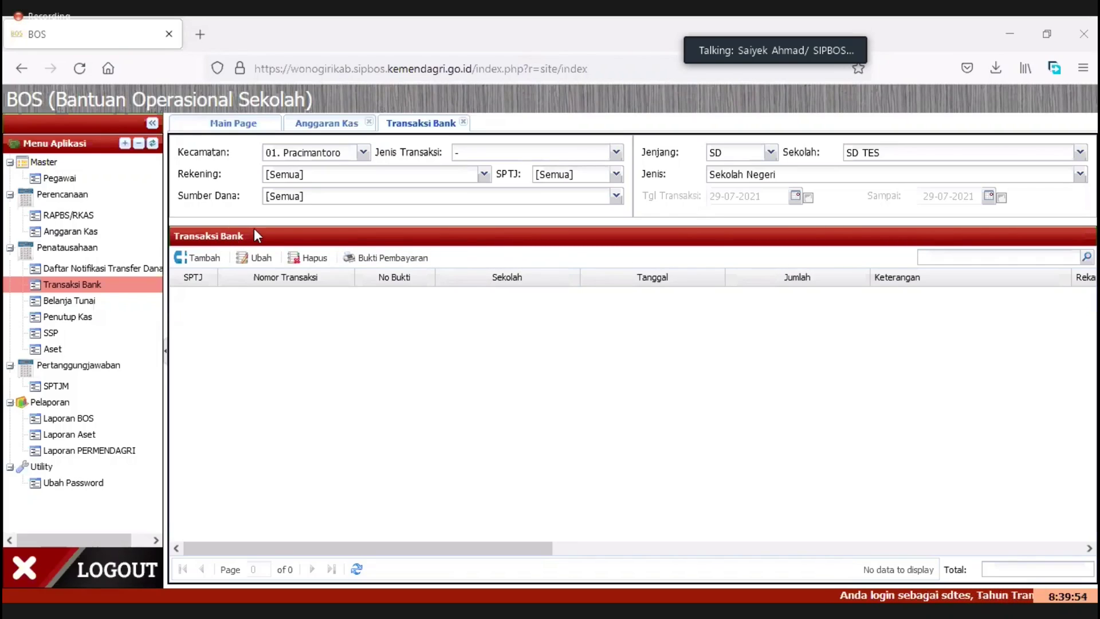
{"action": "left_click", "coordinate": [211, 261]}
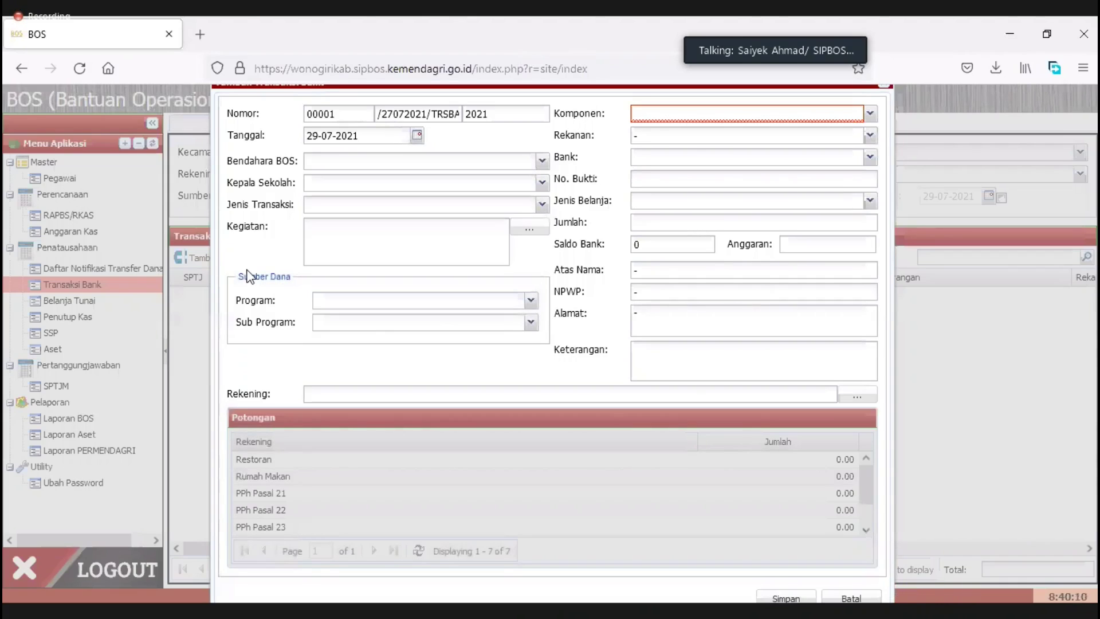
{"action": "key", "text": "Escape"}
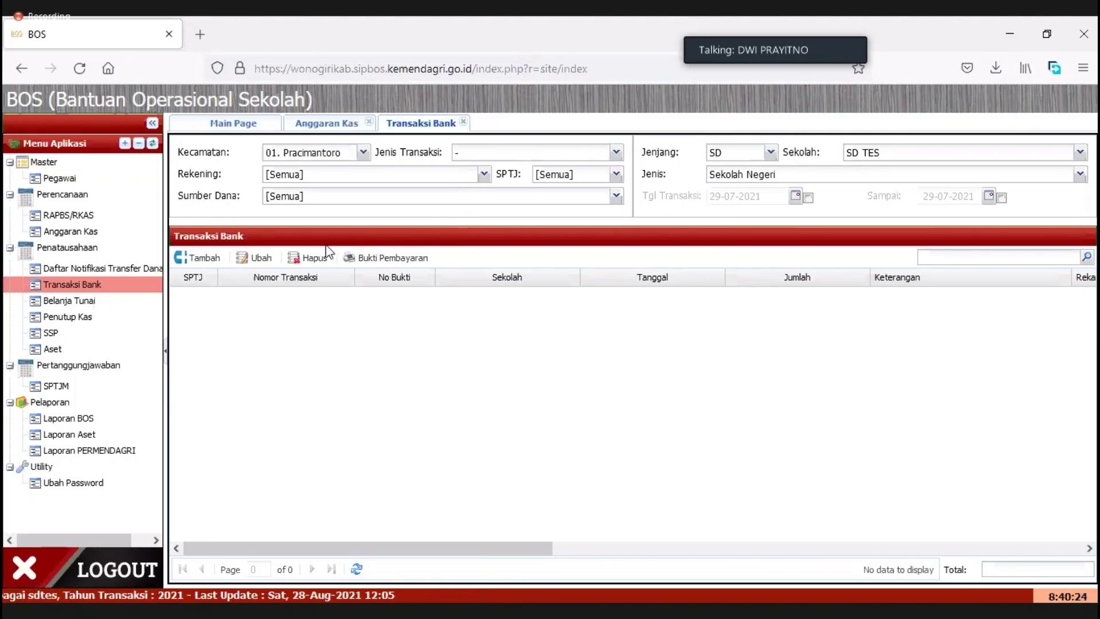
{"action": "left_click", "coordinate": [209, 260]}
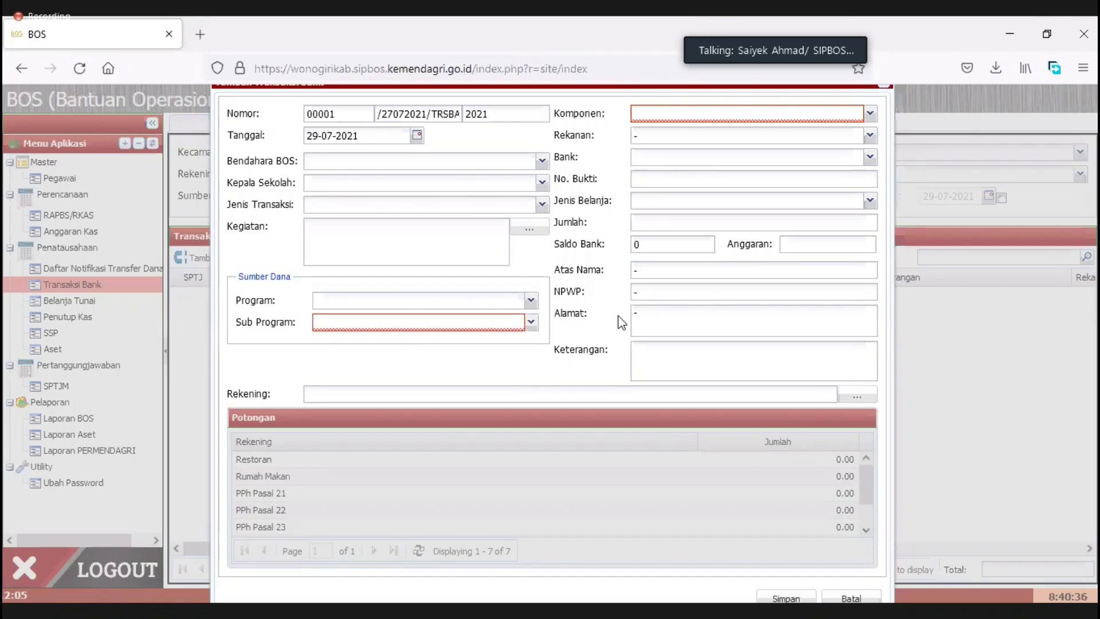
{"action": "key", "text": "Escape"}
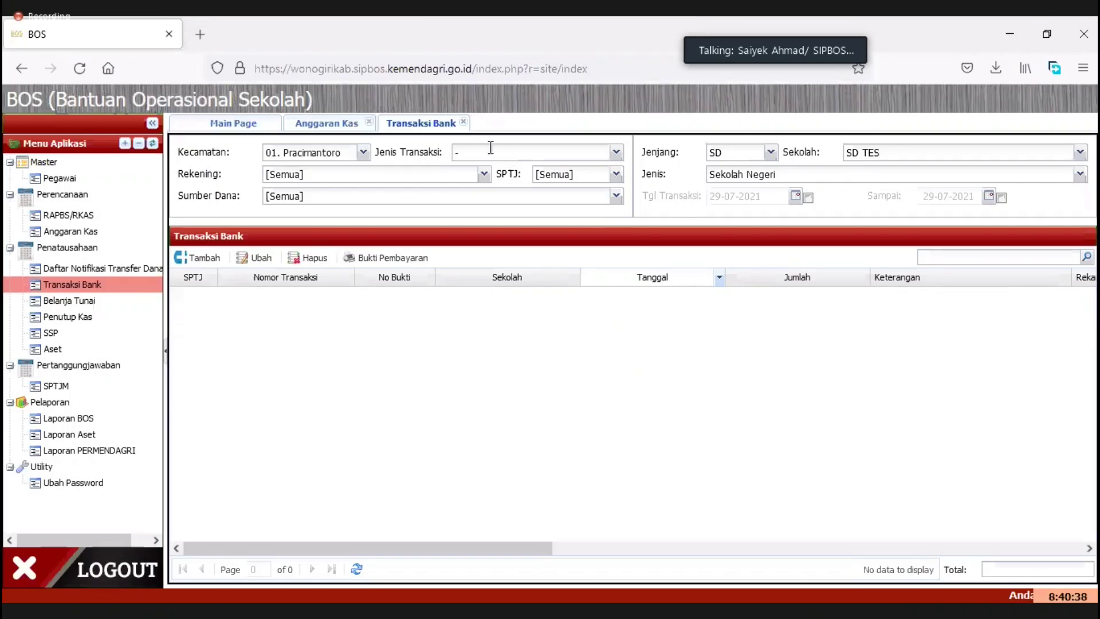
{"action": "left_click", "coordinate": [460, 121]}
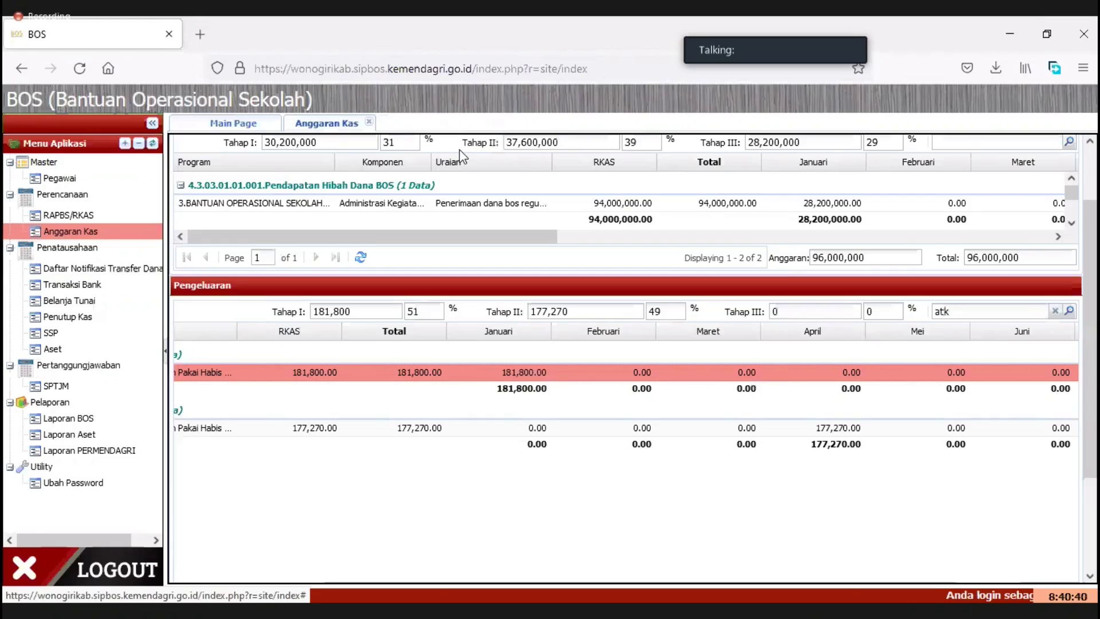
- Switch the browser to full-screen view, close the Anggaran Kas page and reload the application
{"action": "key", "text": "F11"}
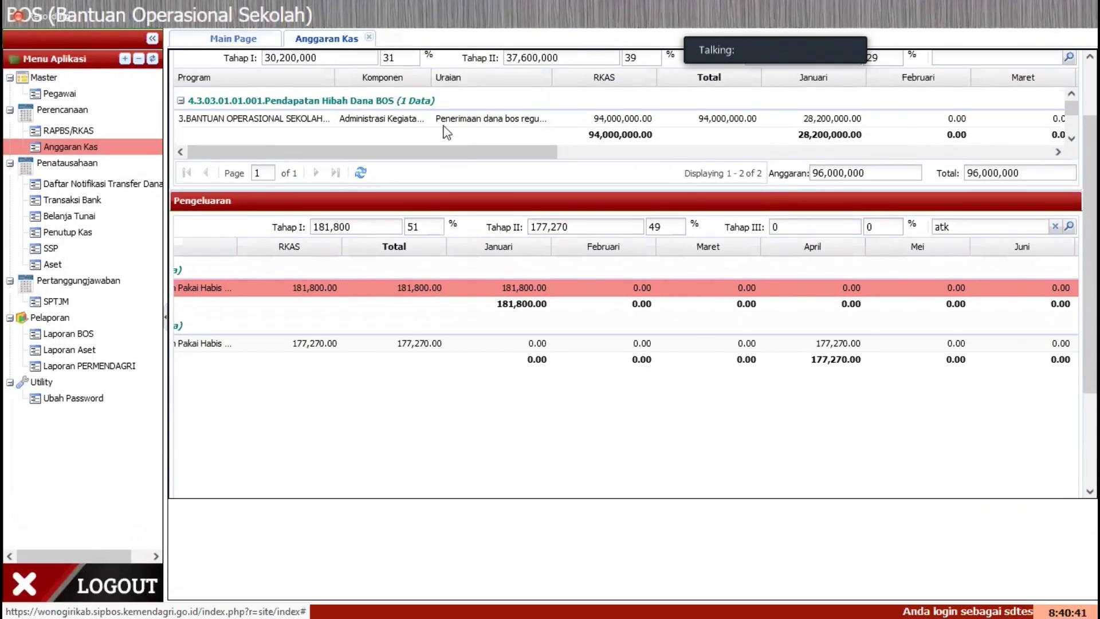
{"action": "left_click", "coordinate": [370, 38]}
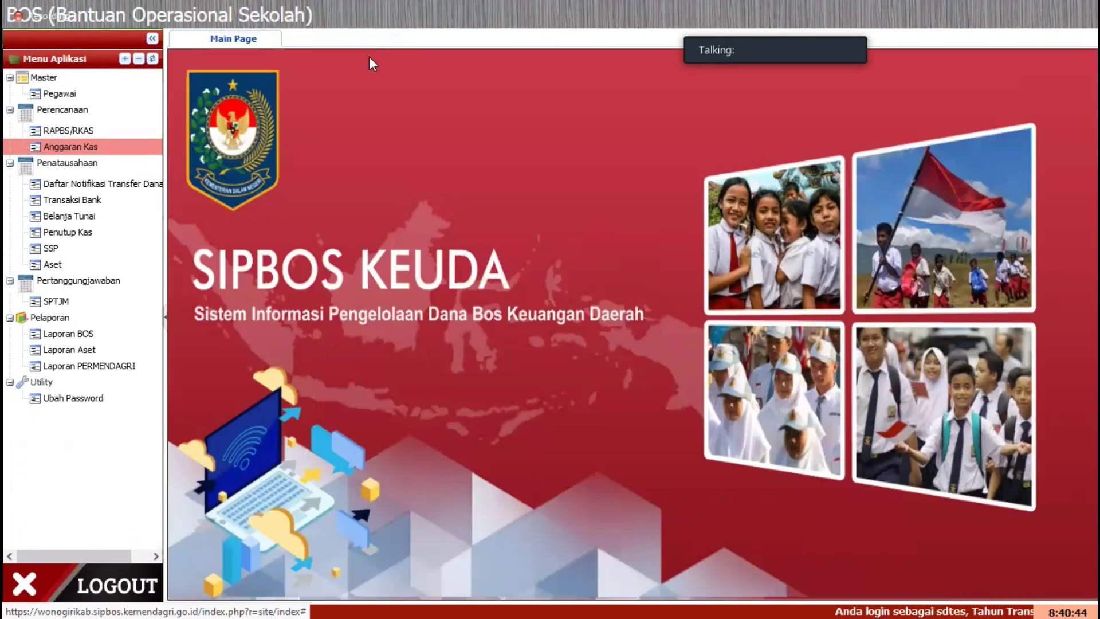
{"action": "key", "text": "F5"}
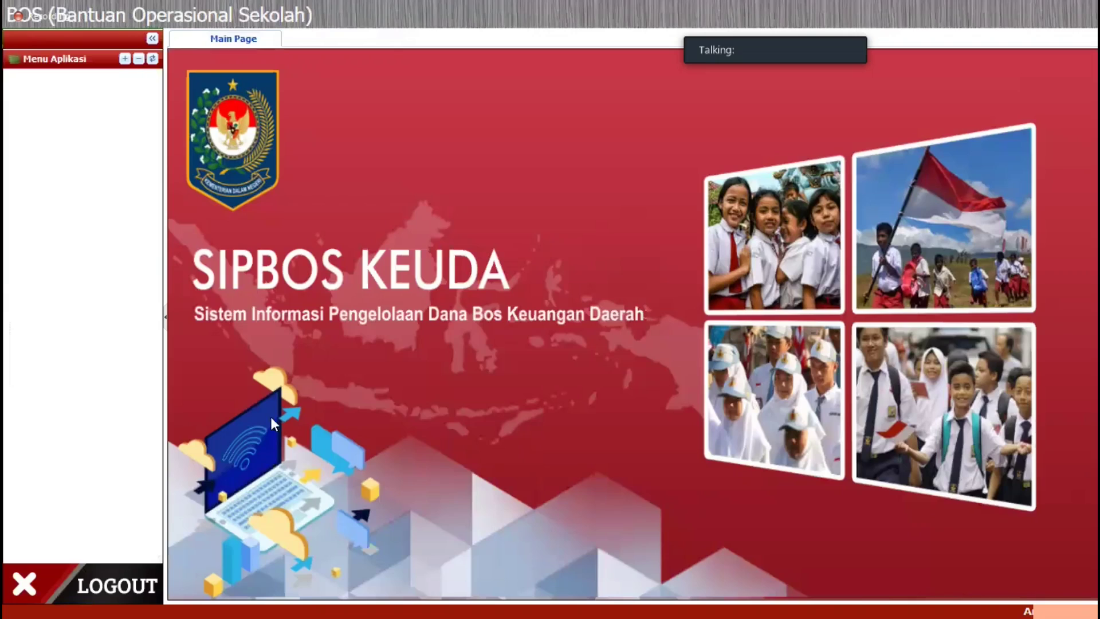
- Start a new bank transaction in Transaksi Bank and examine the date and TRSBANK parts of its number
{"action": "left_click", "coordinate": [64, 200]}
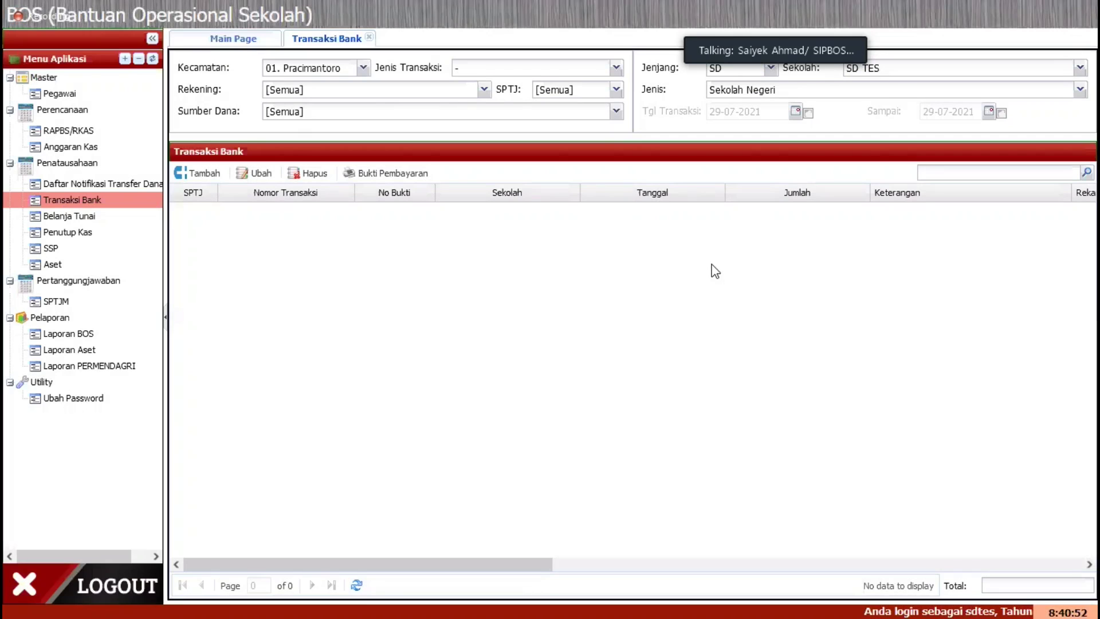
{"action": "left_click", "coordinate": [193, 175]}
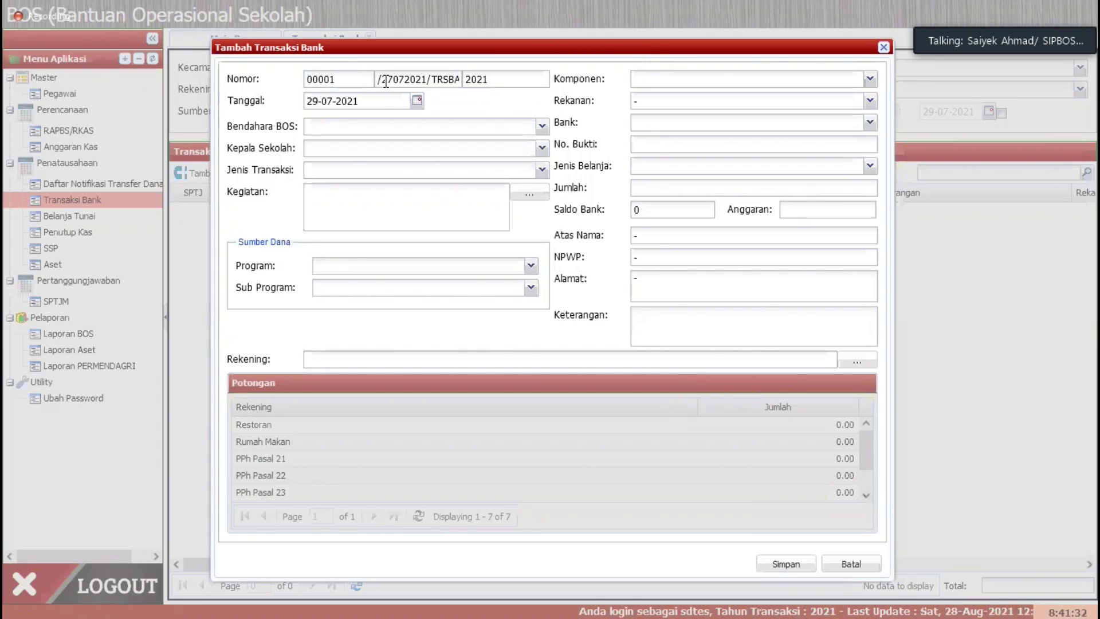
{"action": "left_click_drag", "start_coordinate": [386, 81], "coordinate": [436, 81]}
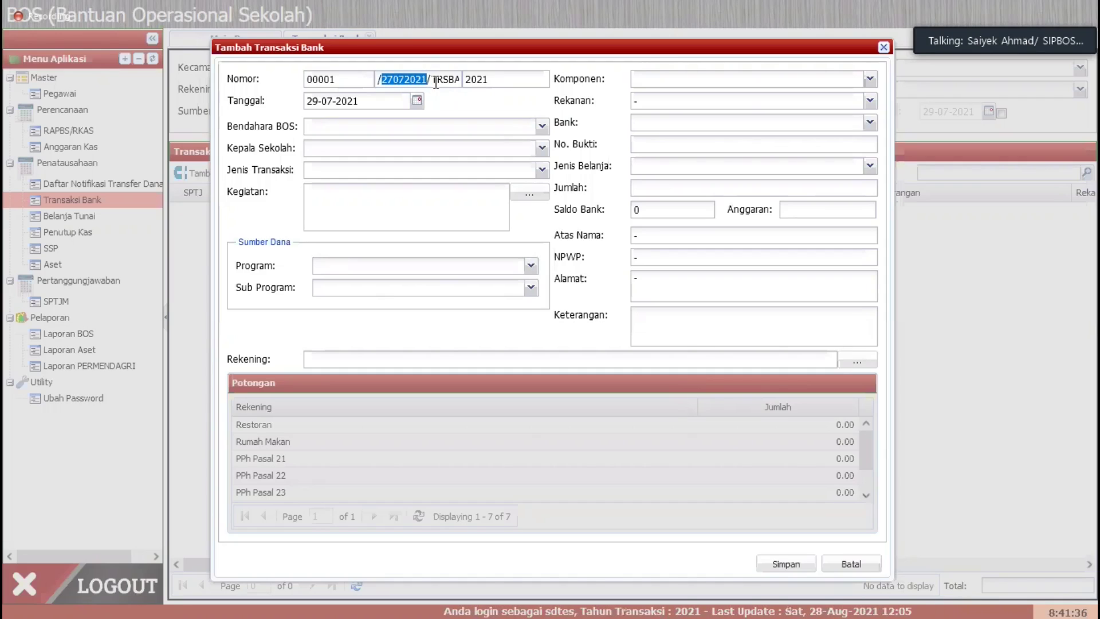
{"action": "left_click", "coordinate": [436, 81]}
{"action": "mouse_move", "coordinate": [435, 81]}
{"action": "left_mouse_down"}
{"action": "mouse_move", "coordinate": [479, 79]}
{"action": "mouse_move", "coordinate": [435, 79]}
{"action": "left_mouse_up"}
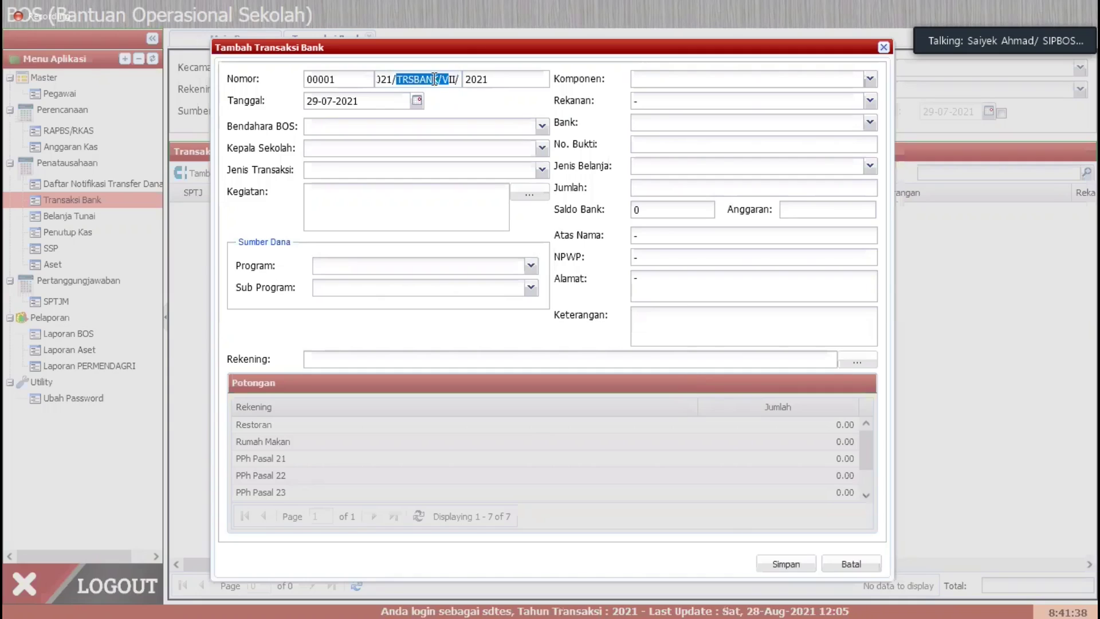
{"action": "left_click", "coordinate": [450, 105]}
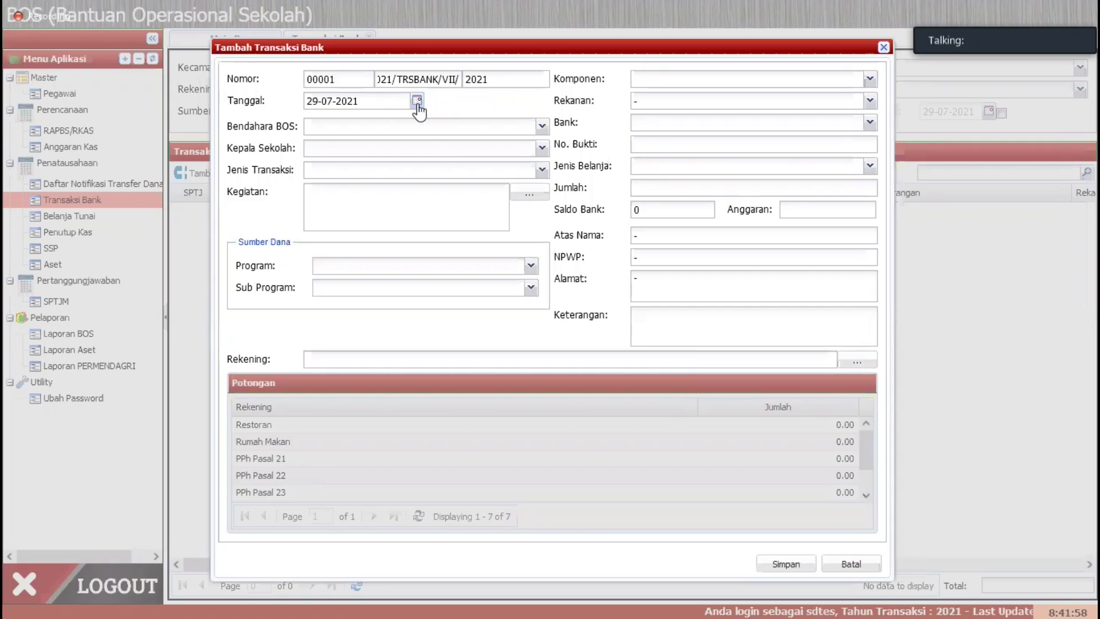
- Set the bank transaction's date to 01-01-2021
{"action": "left_click", "coordinate": [417, 102]}
{"action": "left_click", "coordinate": [509, 104]}
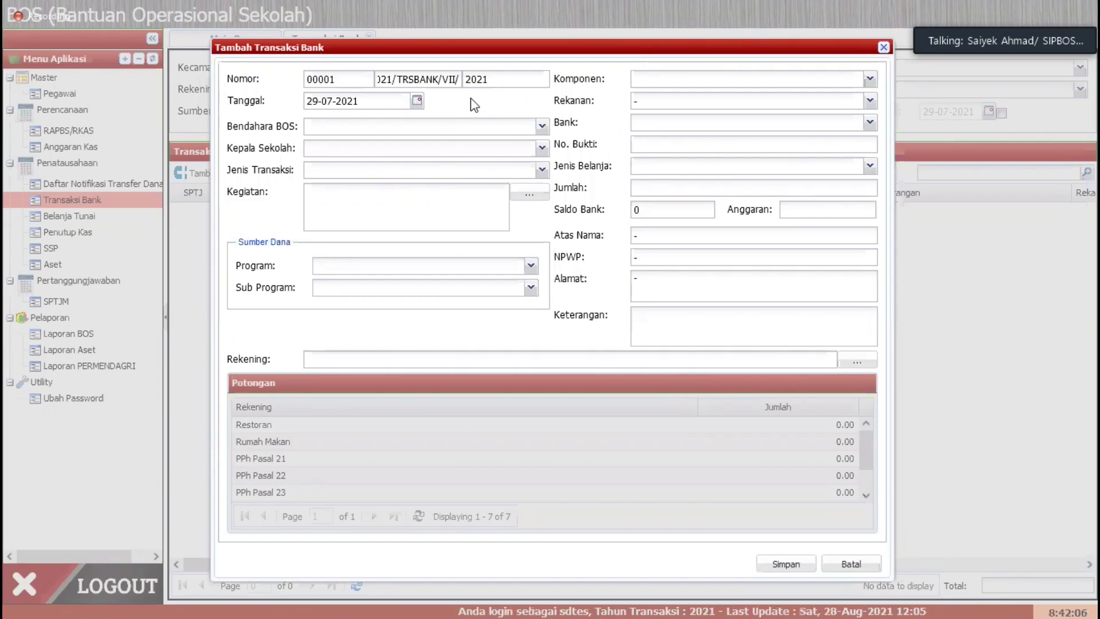
{"action": "left_click", "coordinate": [418, 101]}
{"action": "left_click", "coordinate": [315, 121]}
{"action": "left_click", "coordinate": [315, 121]}
{"action": "left_click", "coordinate": [314, 120]}
{"action": "left_click", "coordinate": [314, 121]}
{"action": "left_click", "coordinate": [314, 121]}
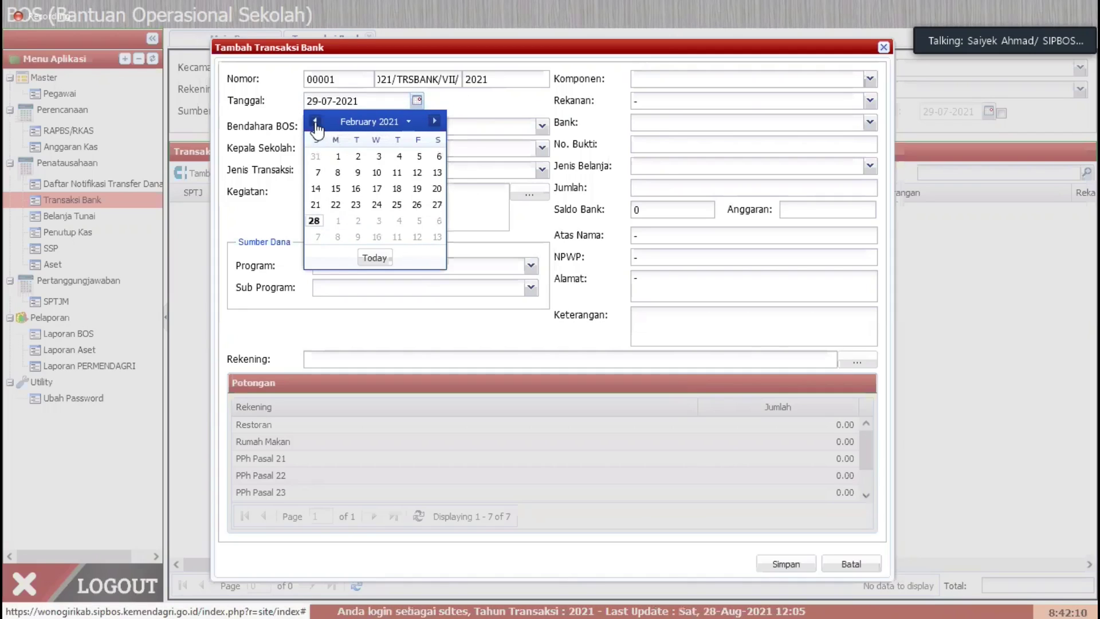
{"action": "left_click", "coordinate": [315, 121]}
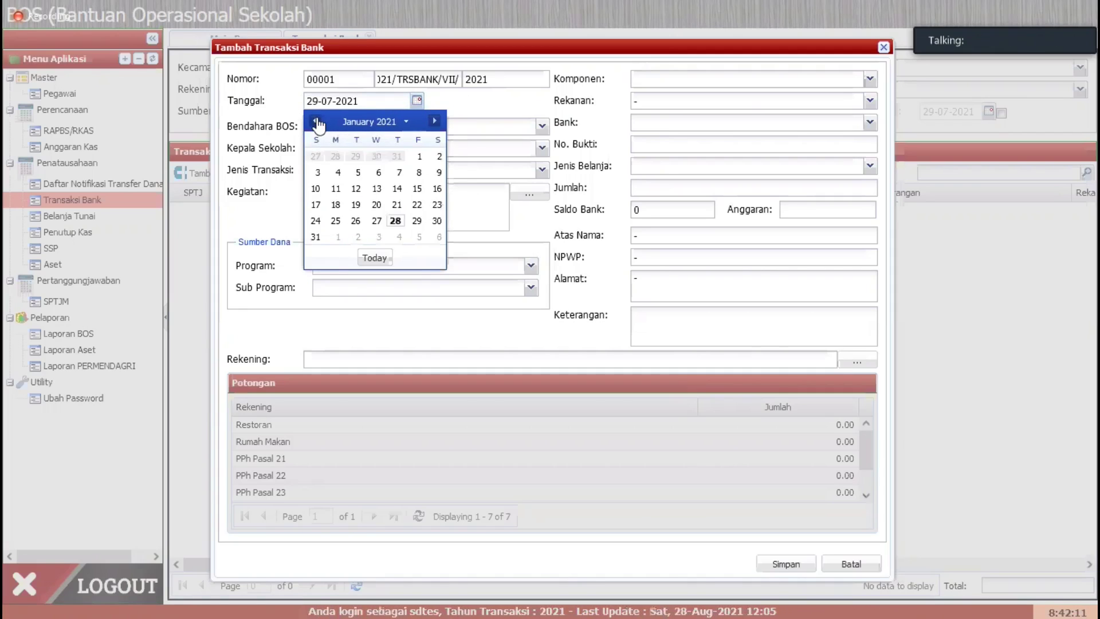
{"action": "left_click", "coordinate": [420, 157]}
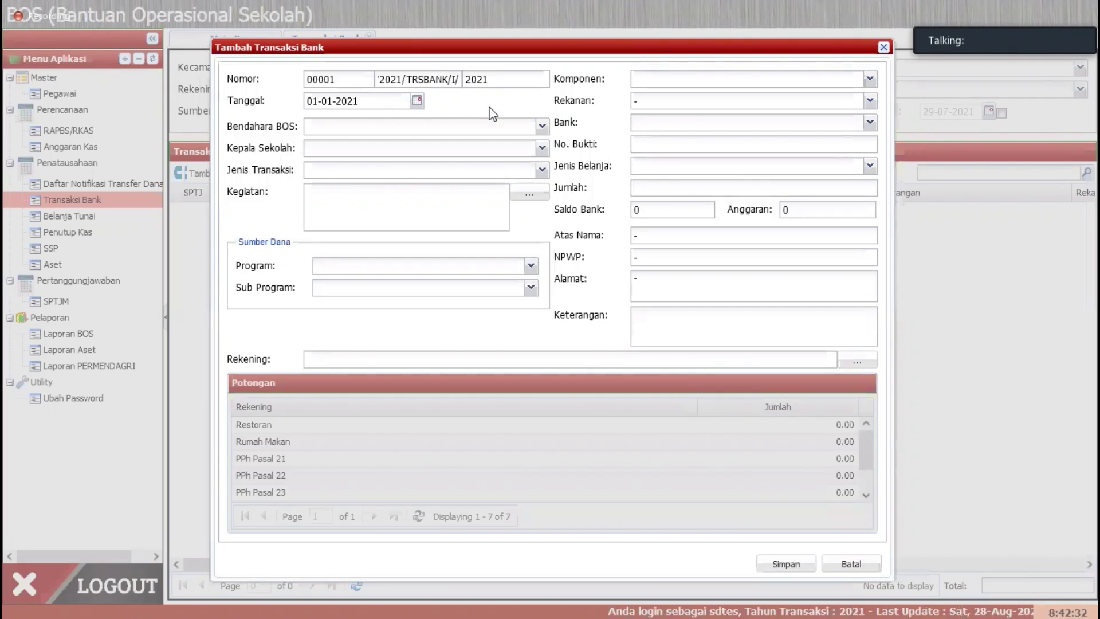
- Choose the Bendahara BOS and the Kepala Sekolah responsible for the bank transaction
{"action": "left_click", "coordinate": [542, 127]}
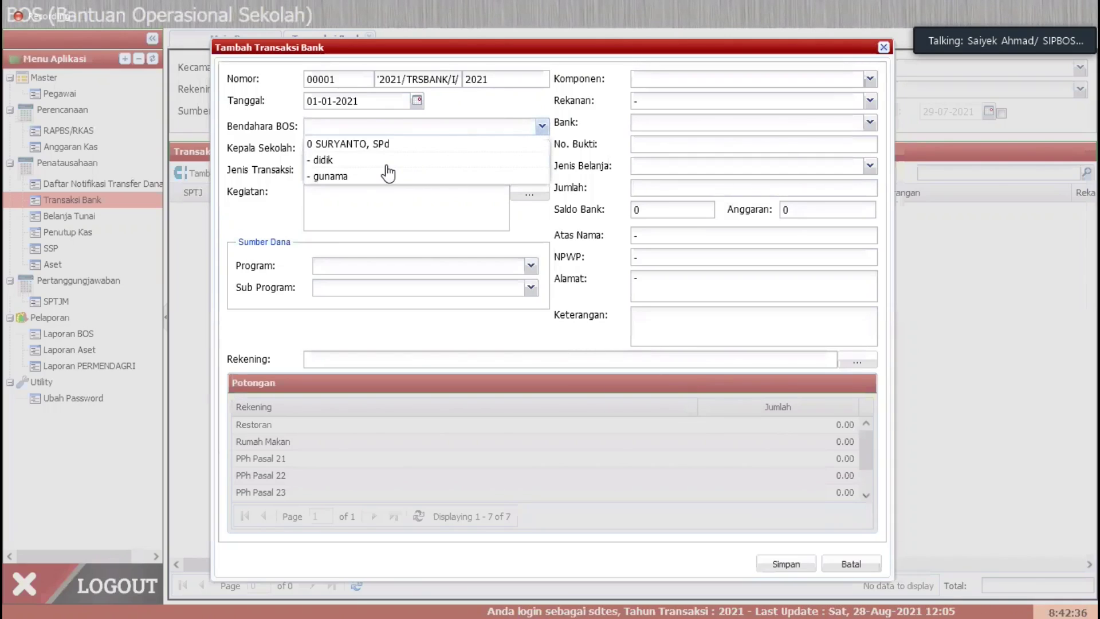
{"action": "left_click", "coordinate": [376, 177]}
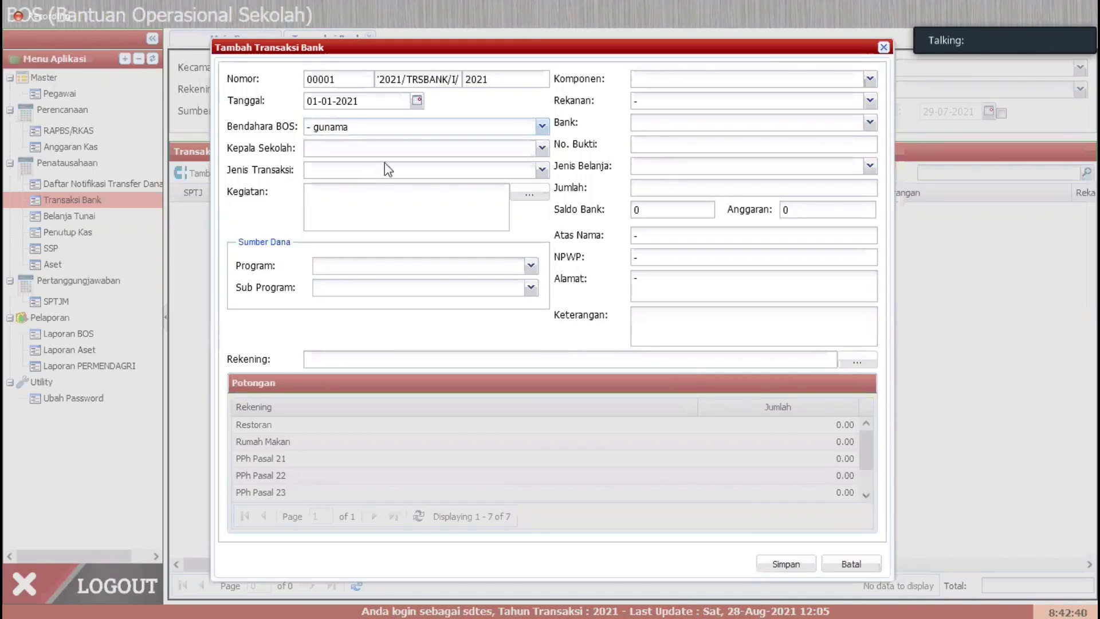
{"action": "left_click", "coordinate": [542, 148]}
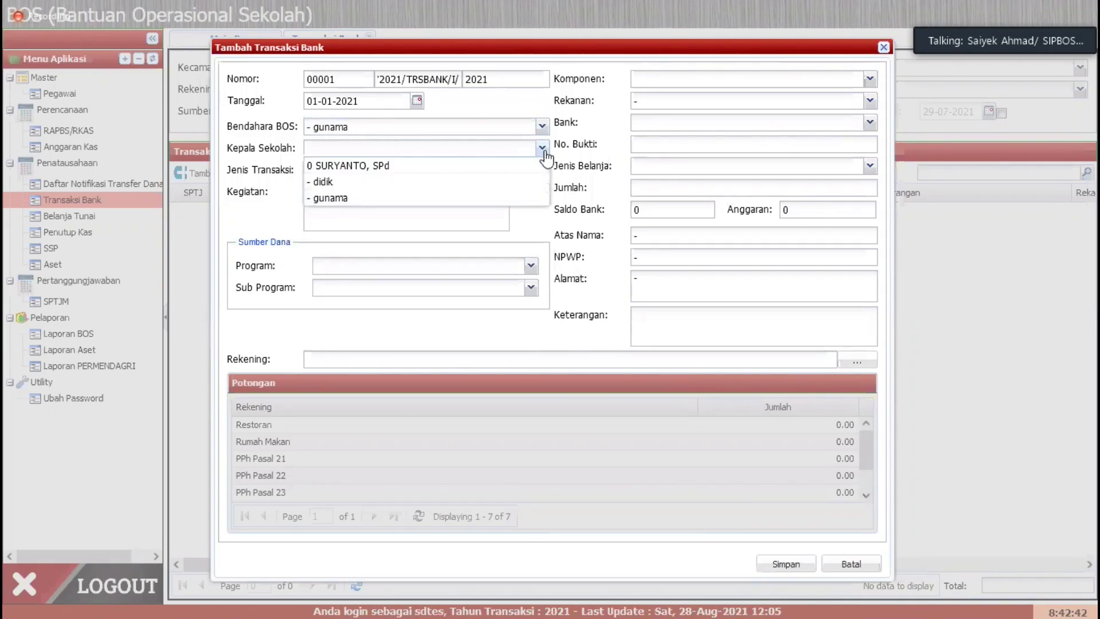
{"action": "left_click", "coordinate": [411, 165]}
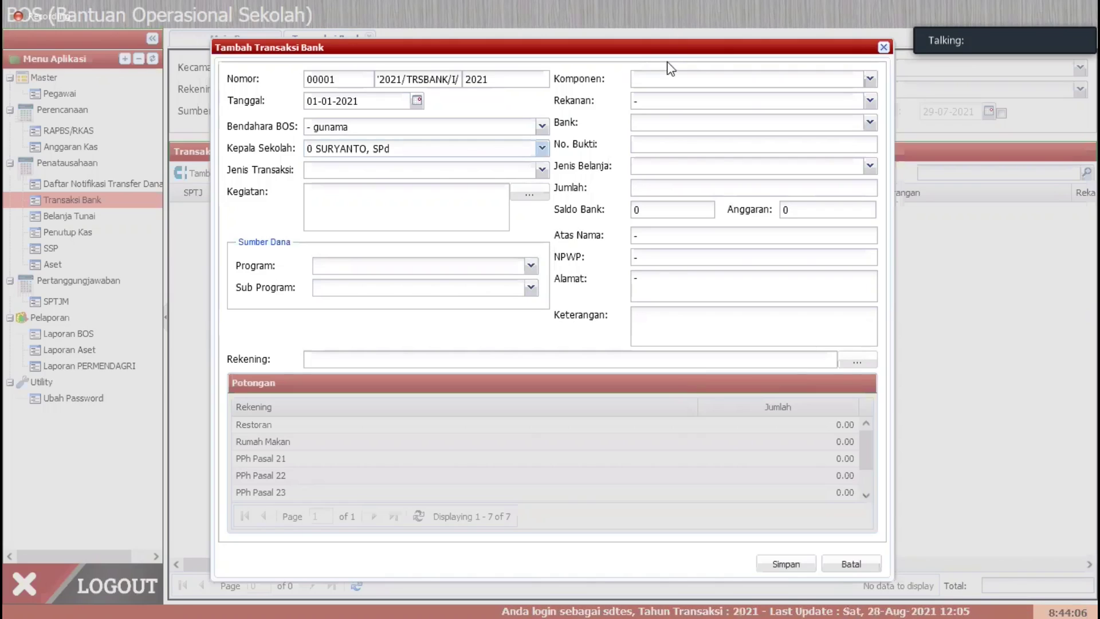
- Set the Jenis Transaksi to Penerimaan - Pendapatan
{"action": "left_click_drag", "start_coordinate": [668, 49], "coordinate": [668, 47]}
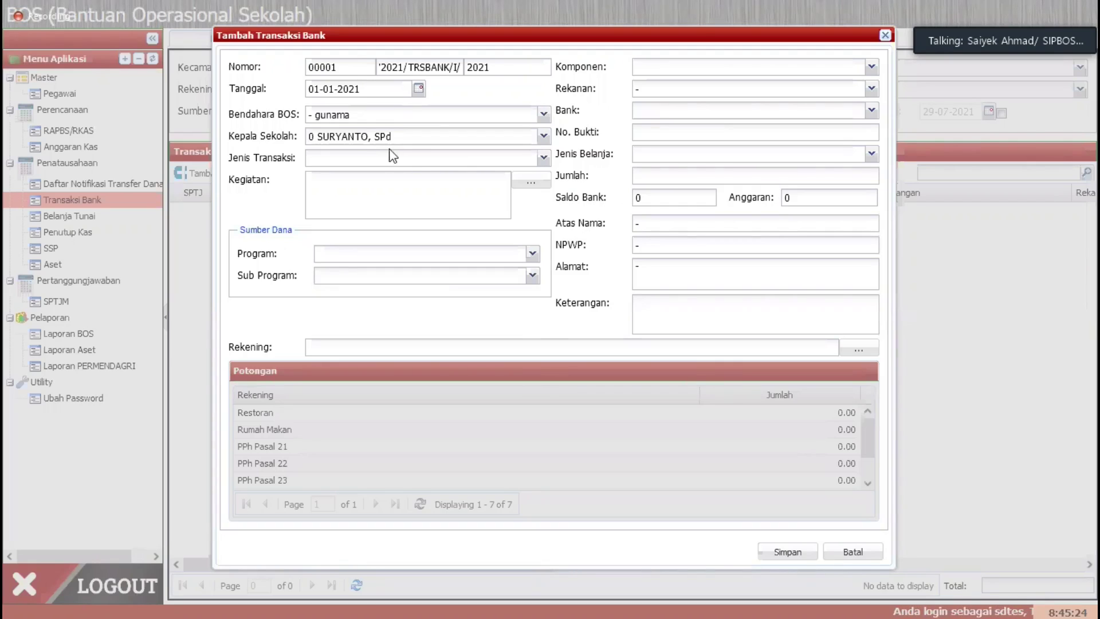
{"action": "left_click", "coordinate": [545, 162]}
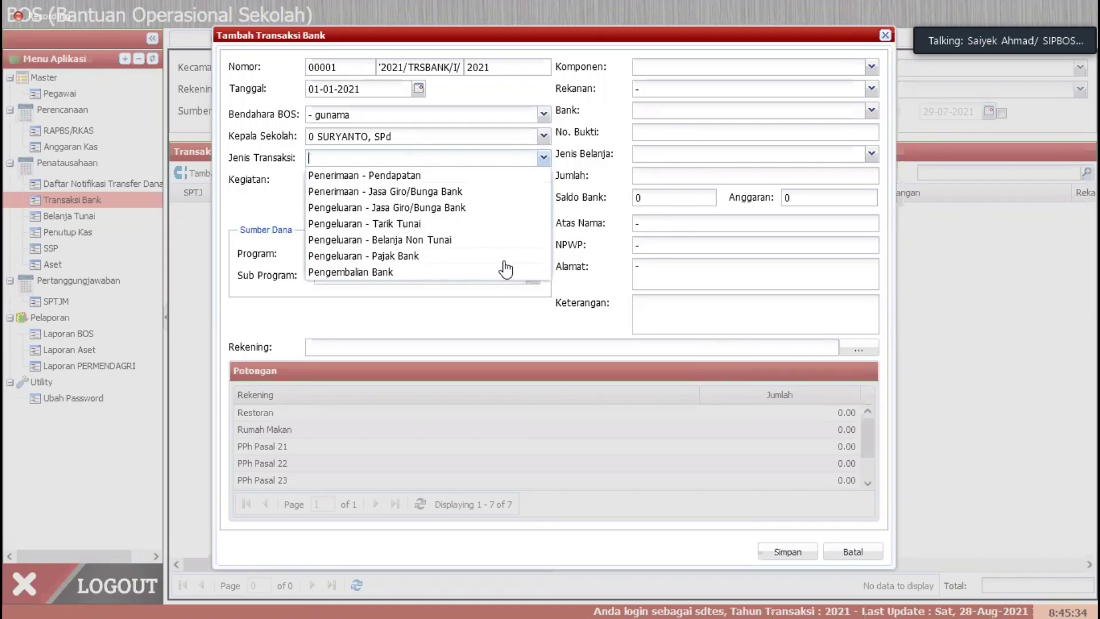
{"action": "left_click", "coordinate": [411, 175]}
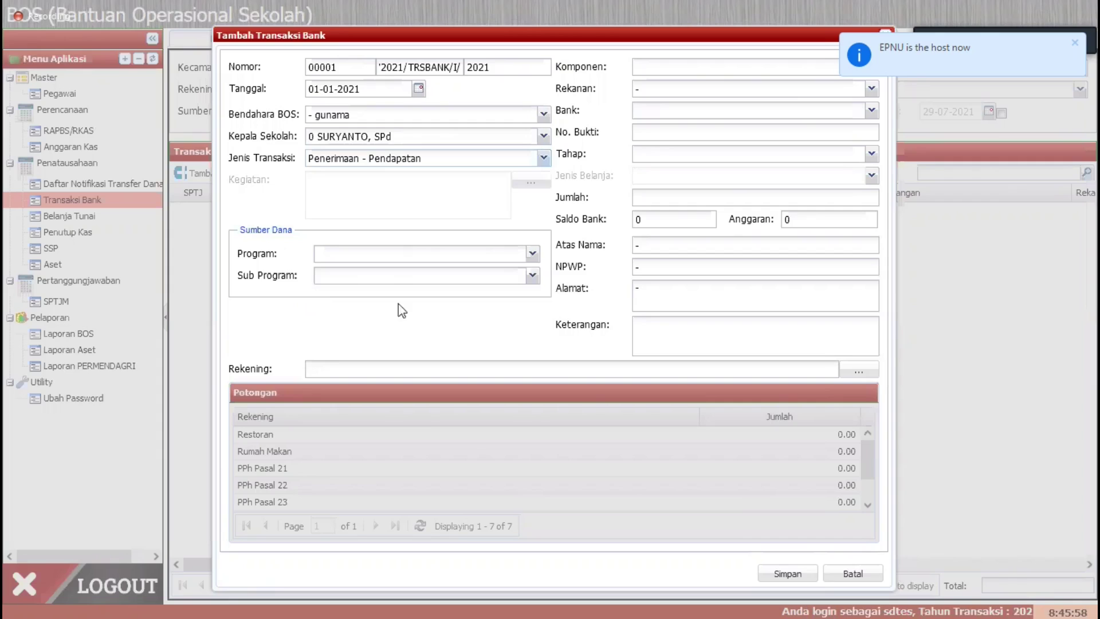
- Set the Sumber Dana to program 1.SISA TAHUN LALU with sub program 01.Sisa BOS Reguler
{"action": "left_click", "coordinate": [532, 253]}
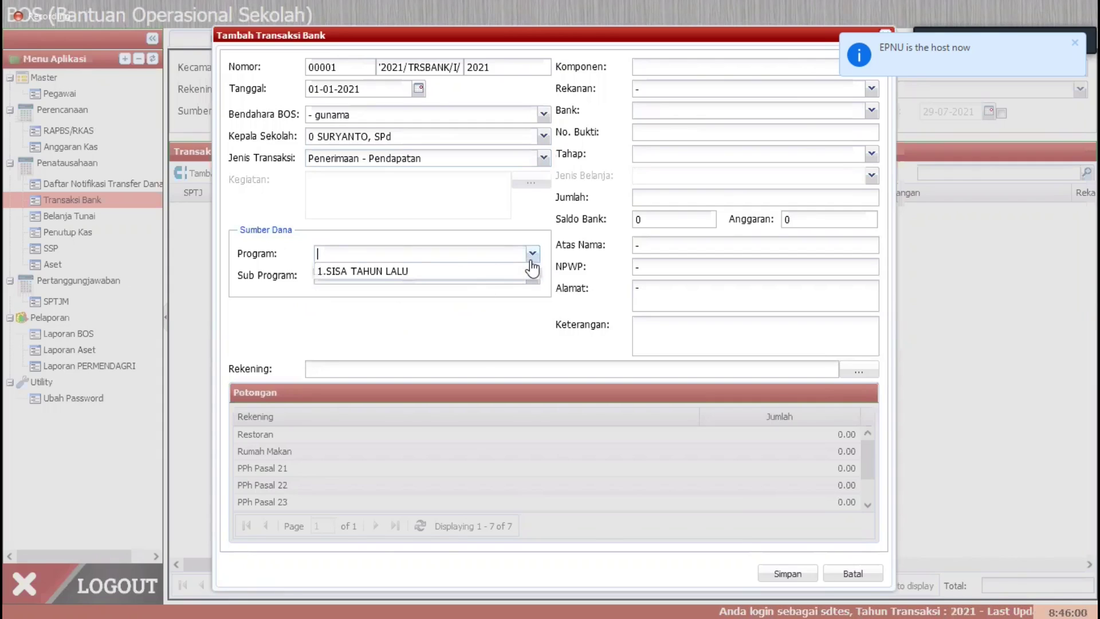
{"action": "left_click", "coordinate": [469, 277]}
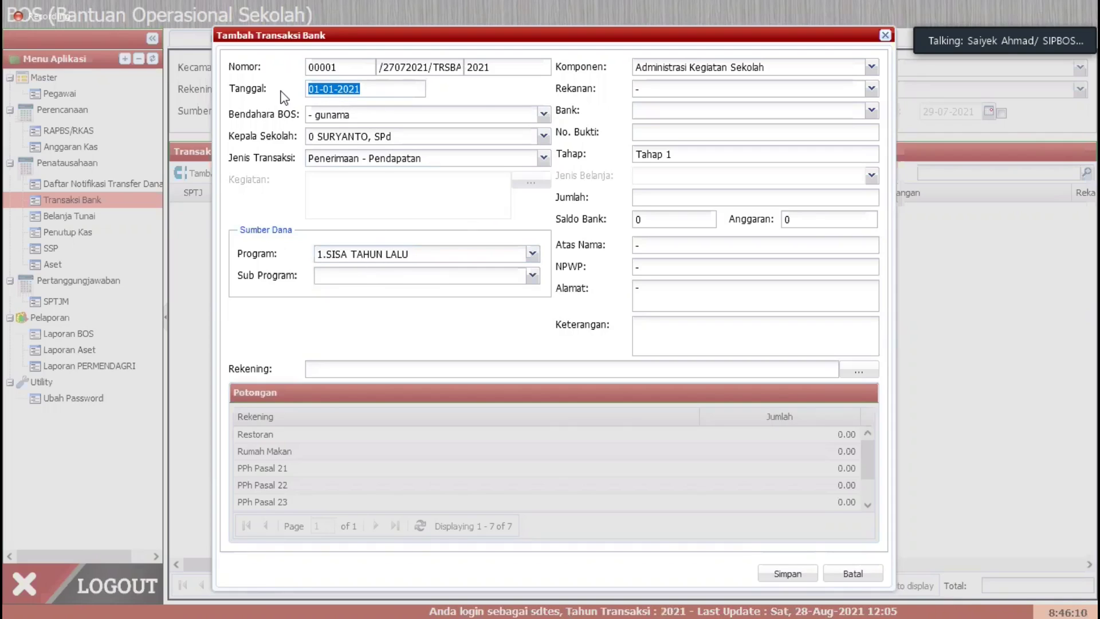
{"action": "left_click", "coordinate": [475, 95]}
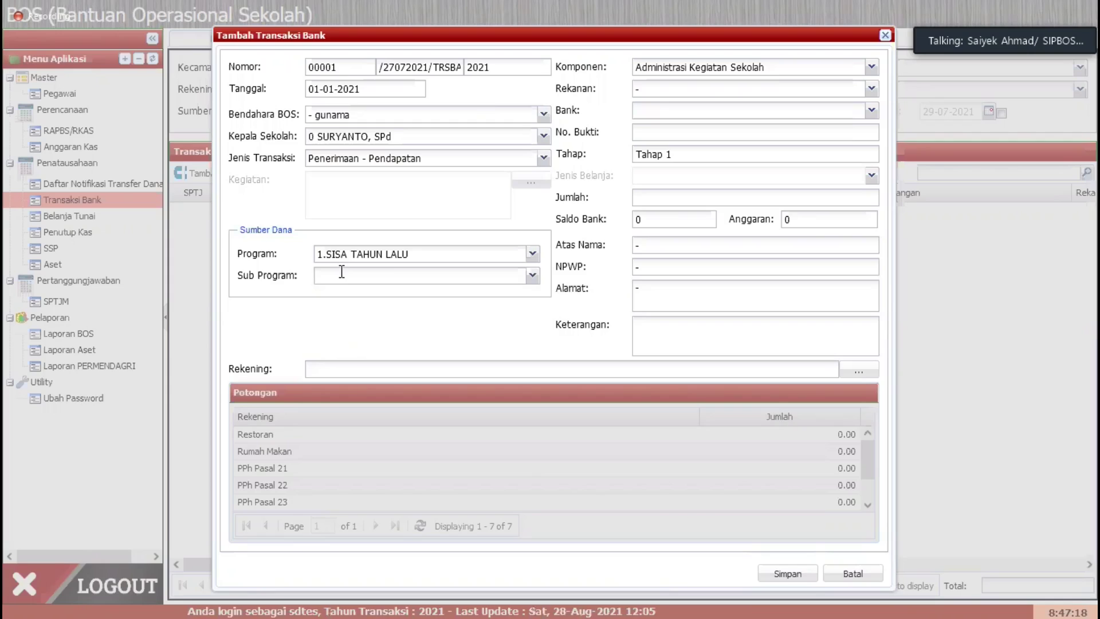
{"action": "left_click", "coordinate": [532, 275]}
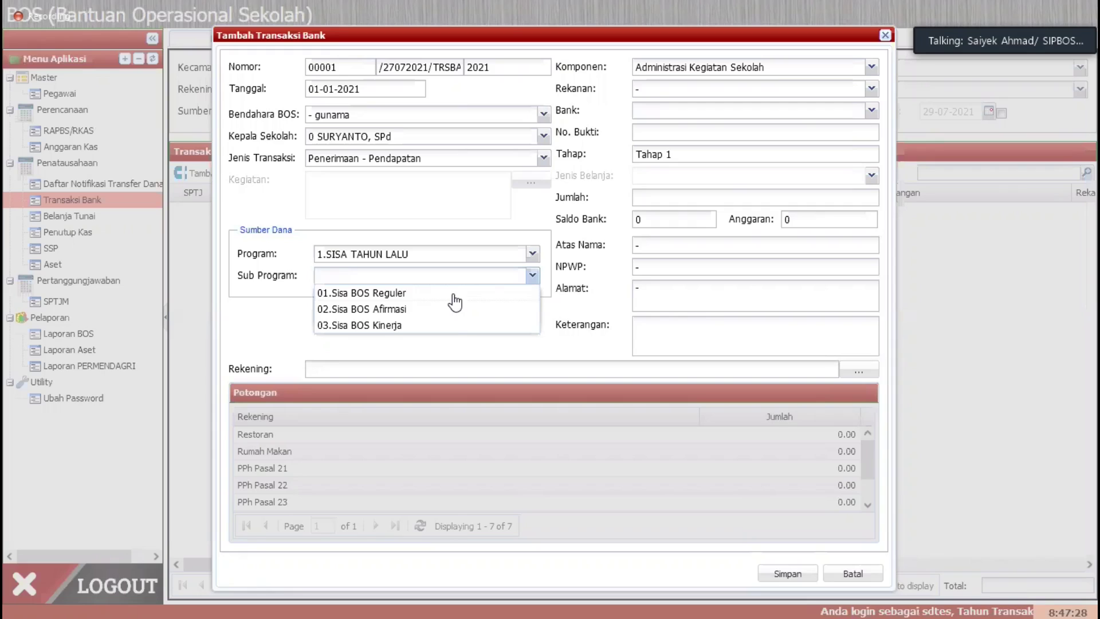
{"action": "left_click", "coordinate": [412, 298]}
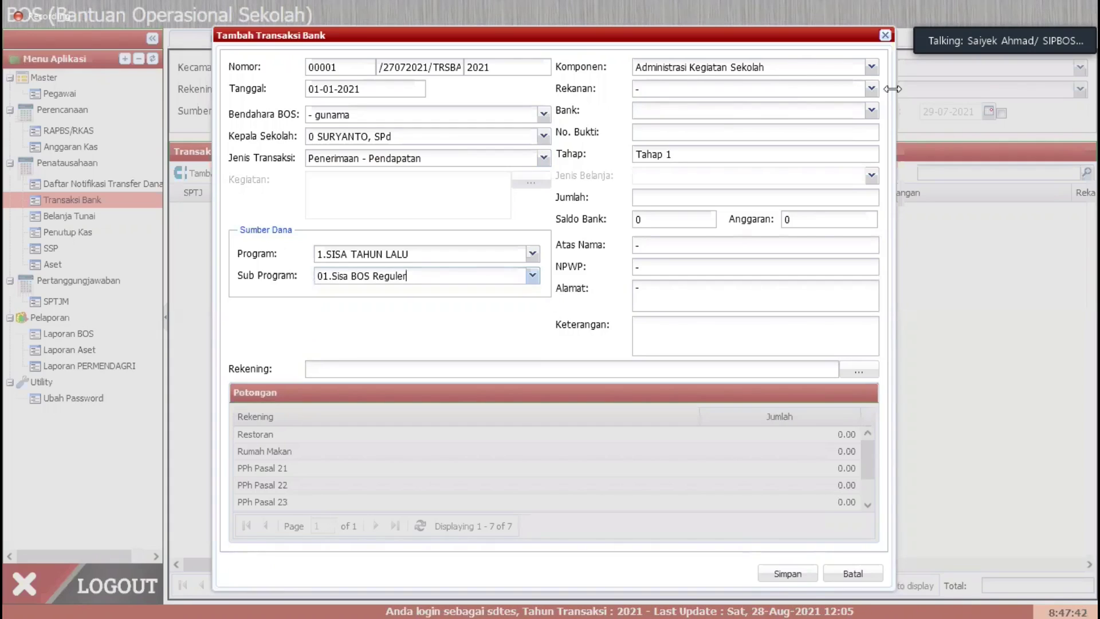
- Keep the bank transaction's Rekanan as "-" and set its Bank to "- -"
{"action": "left_click", "coordinate": [870, 90]}
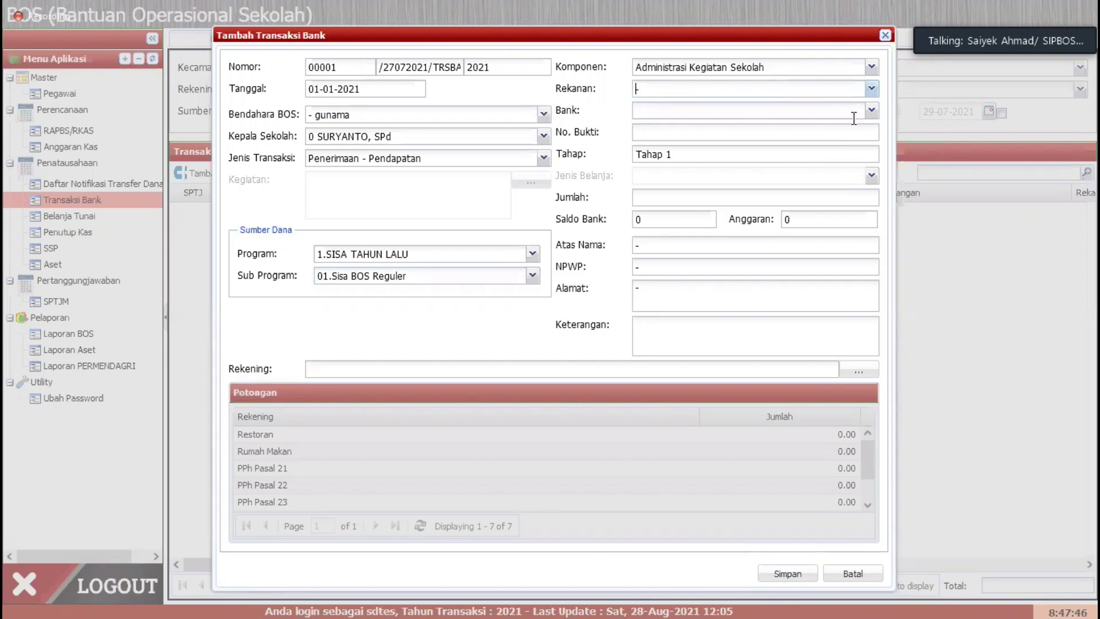
{"action": "left_click", "coordinate": [871, 111]}
{"action": "left_click", "coordinate": [862, 129]}
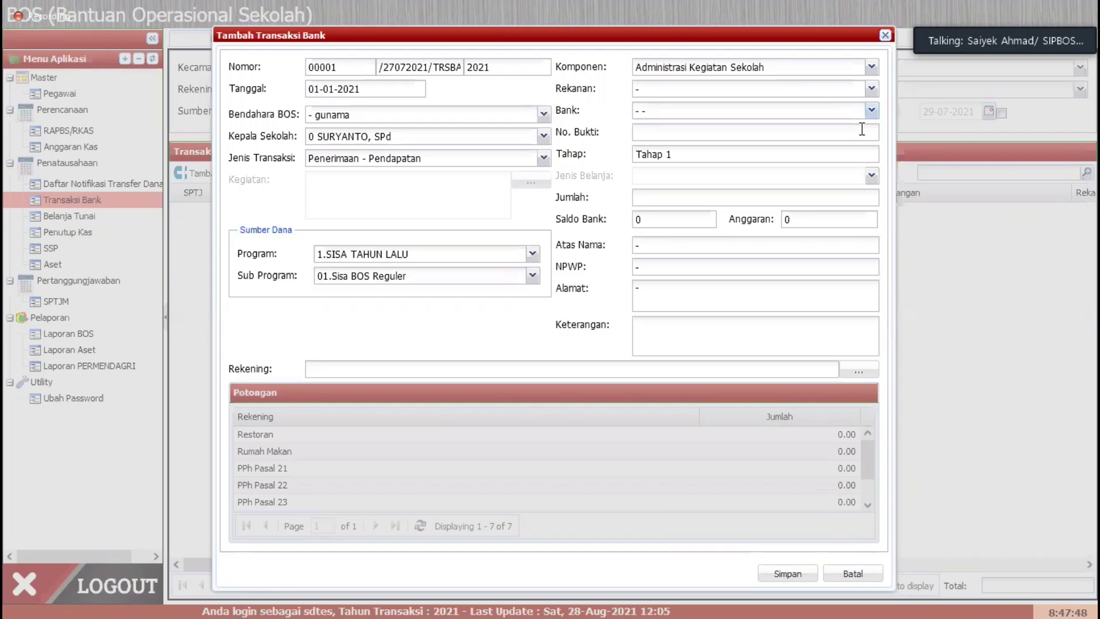
{"action": "left_click", "coordinate": [871, 110]}
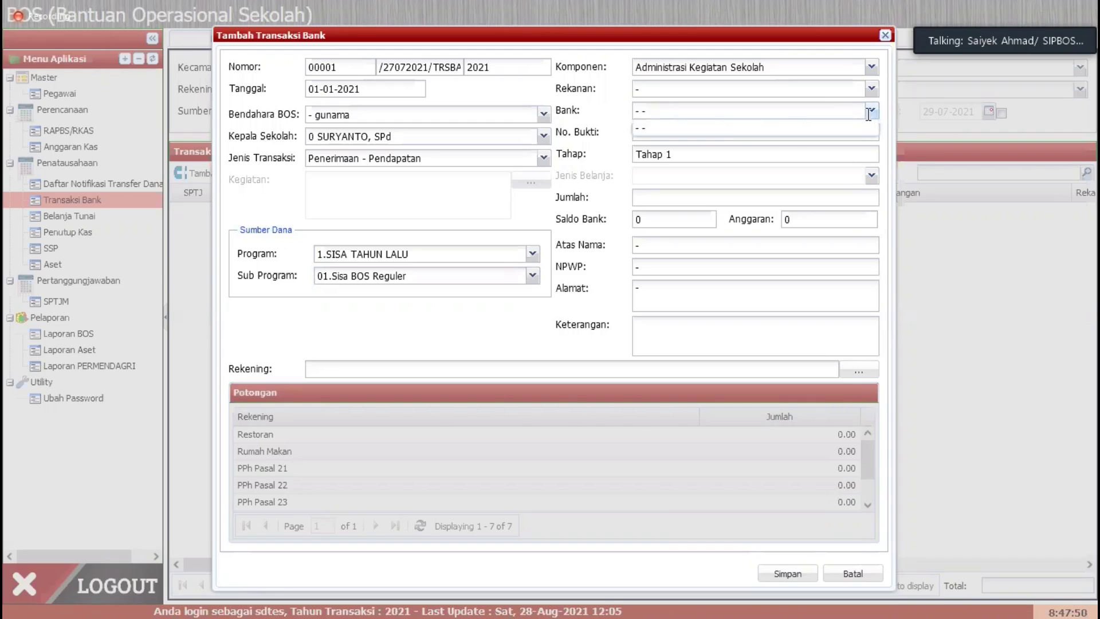
{"action": "left_click", "coordinate": [726, 129]}
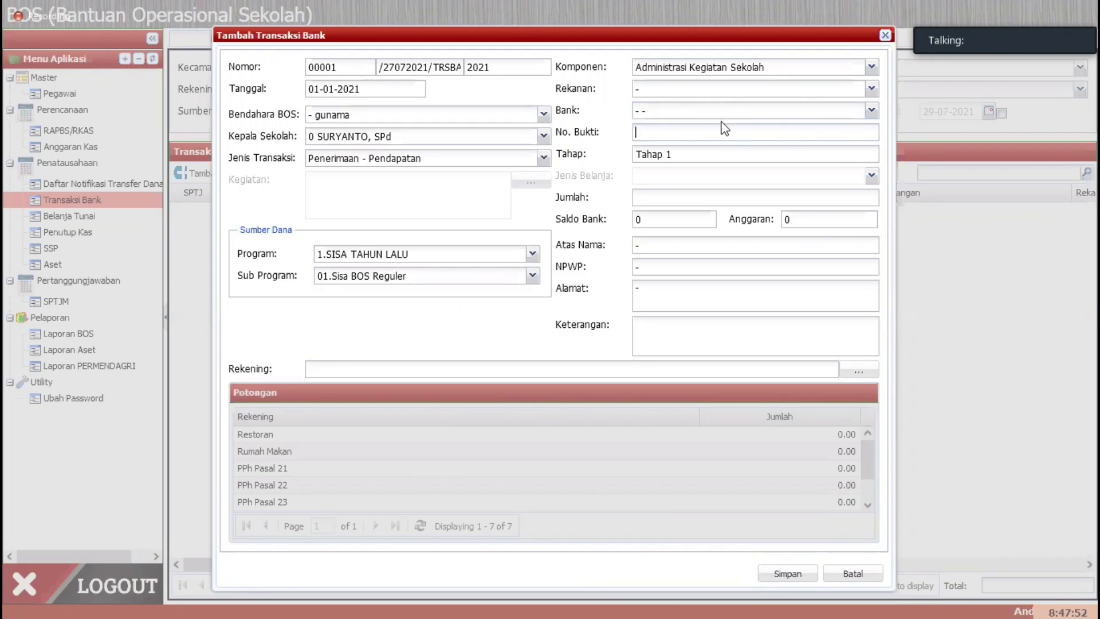
- Set the transaction's No. Bukti to 001 and its Jumlah to 1,200,000
{"action": "type", "text": "001"}
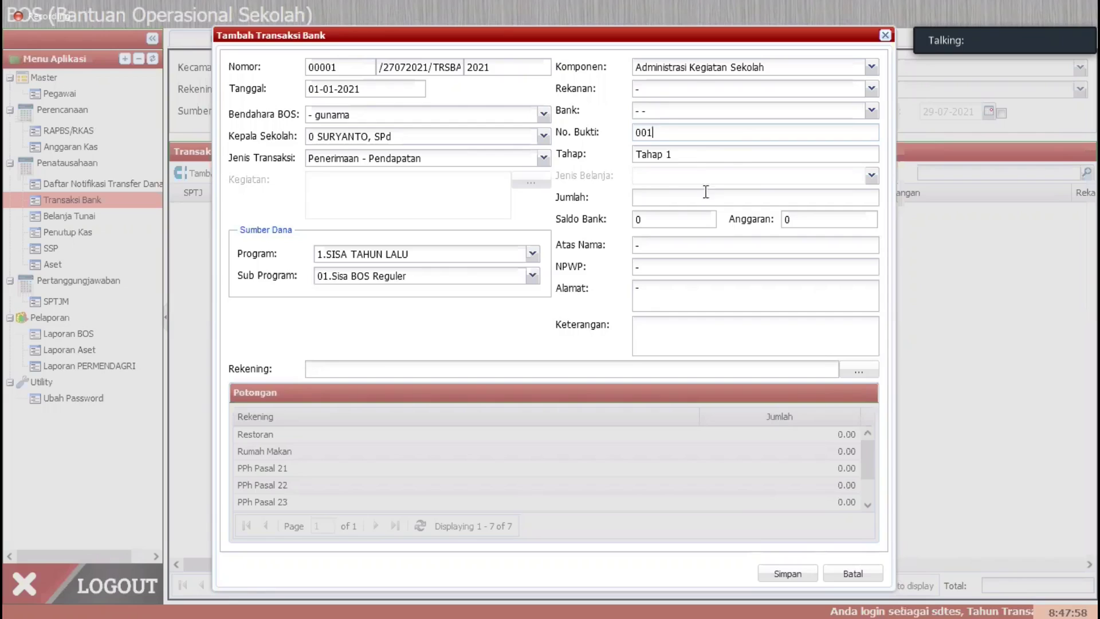
{"action": "left_click", "coordinate": [654, 197]}
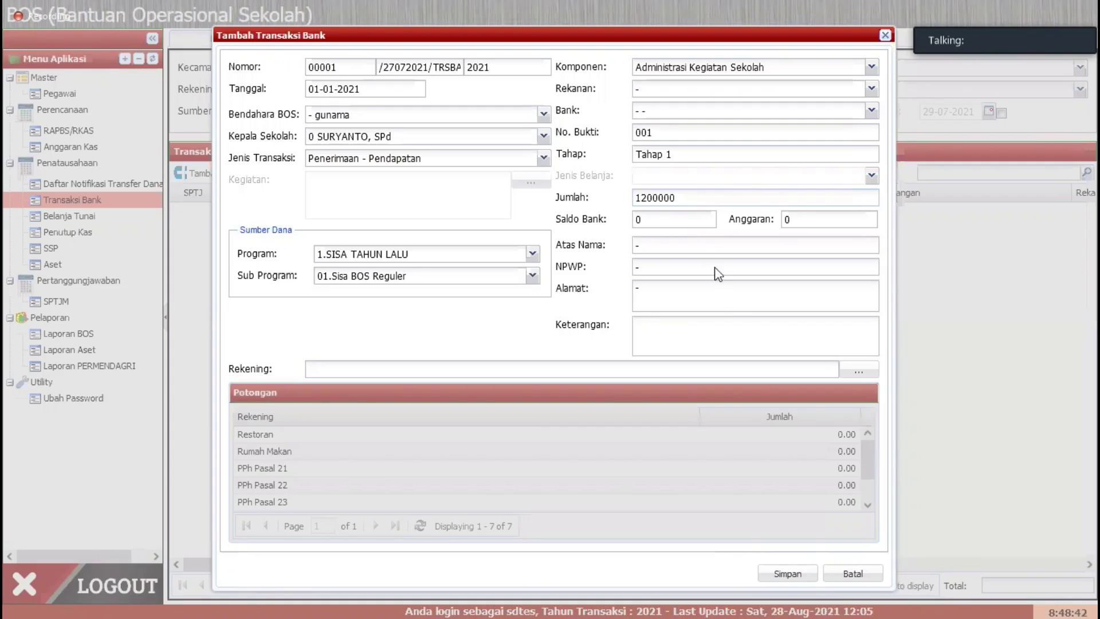
- Enter SDN TES as the Atas Nama and fill in the school's NPWP and Alamat
{"action": "left_click", "coordinate": [662, 251]}
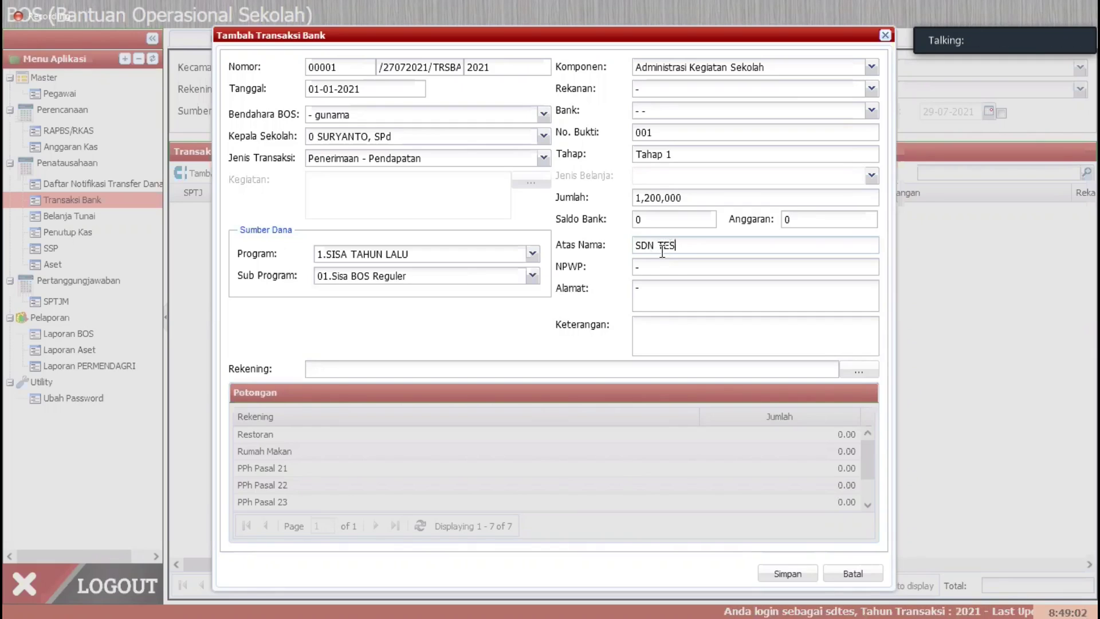
{"action": "type", "text": "1234"}
{"action": "key", "text": "Tab"}
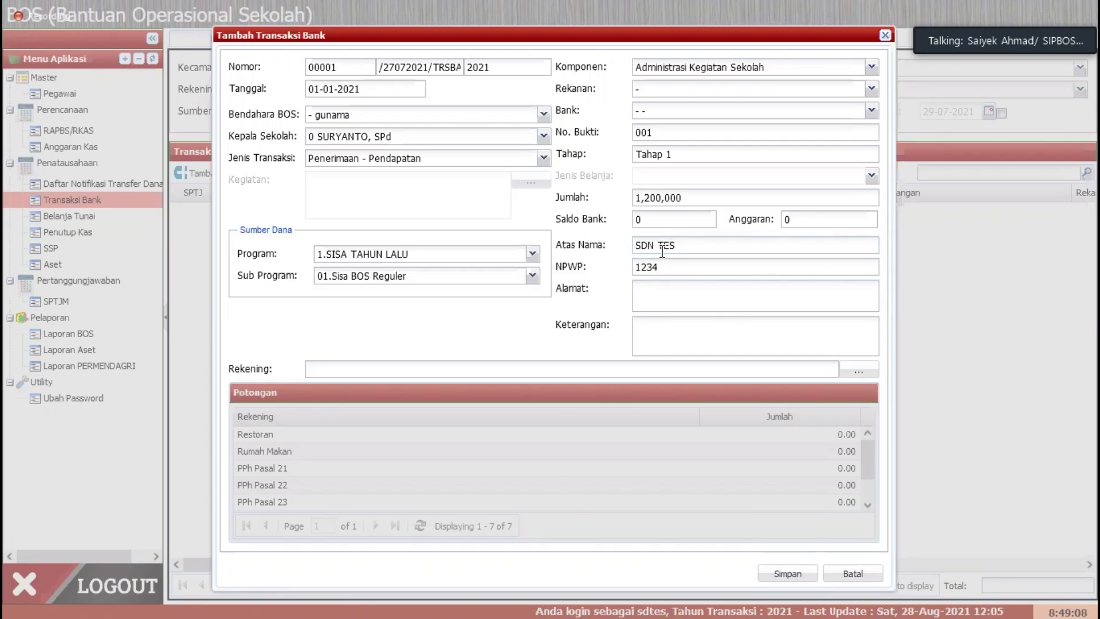
{"action": "type", "text": "Wonogiri"}
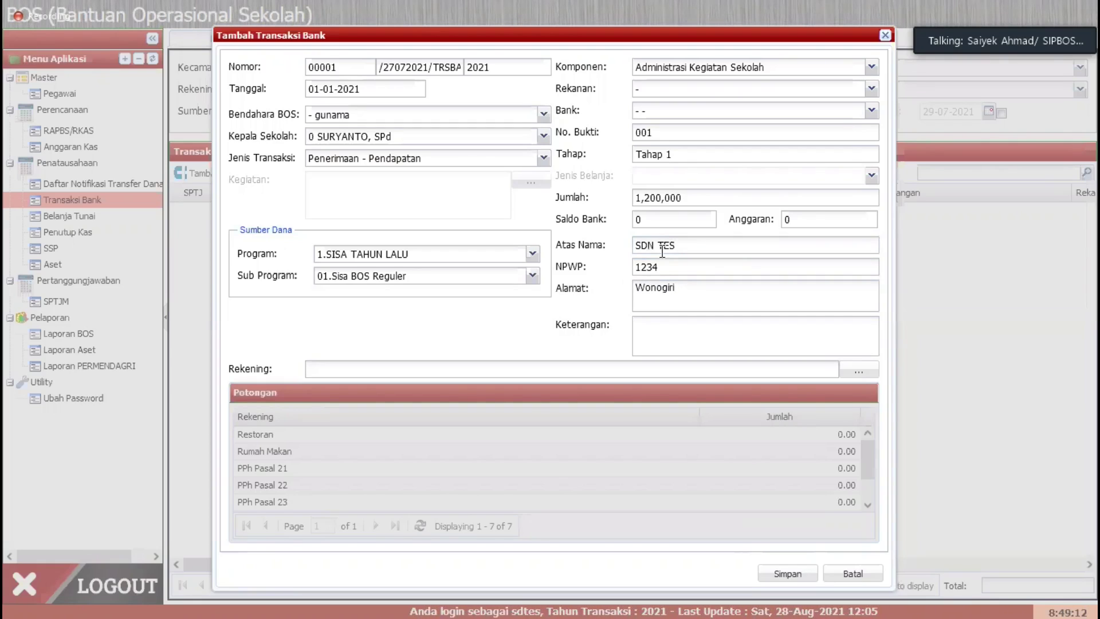
{"action": "key", "text": "Home"}
{"action": "type", "text": "Kabupaten"}
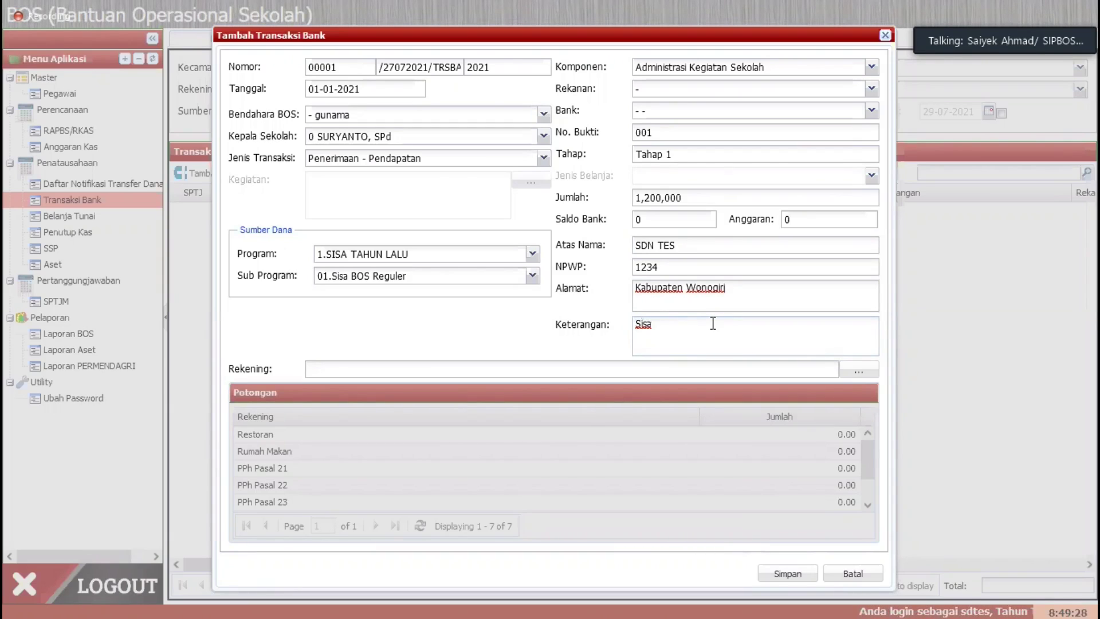
- Complete the Keterangan so it reads "Sisa Dana BOS Reguler Tahun 2020"
{"action": "type", "text": "Dana BOS Reguler"}
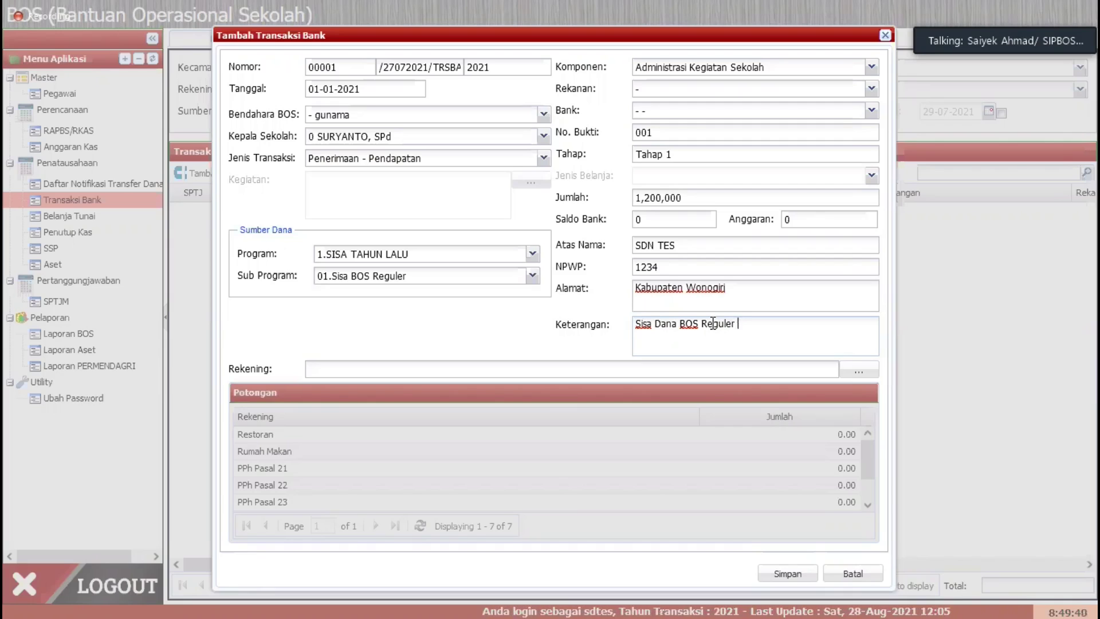
{"action": "type", "text": "ahun 2020"}
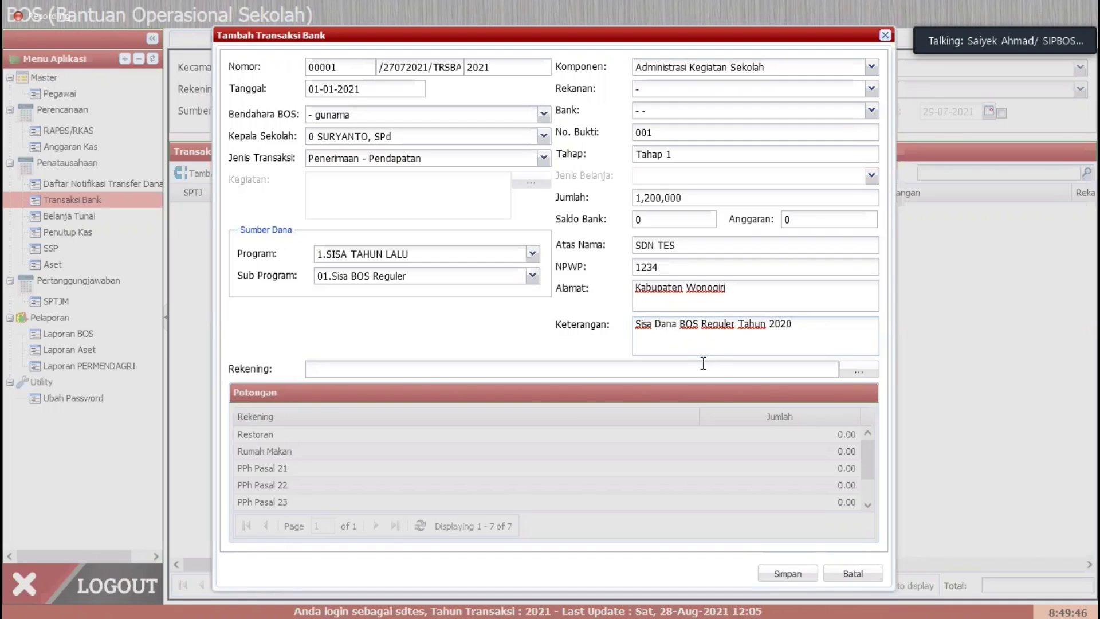
{"action": "left_click_drag", "start_coordinate": [653, 323], "coordinate": [766, 324]}
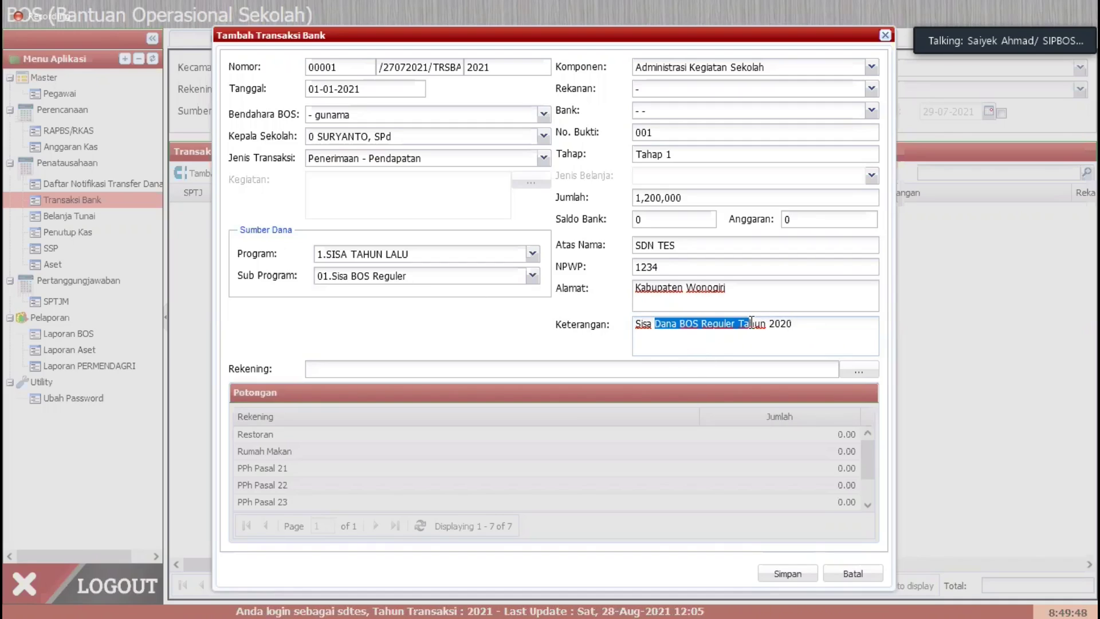
{"action": "left_click", "coordinate": [707, 335]}
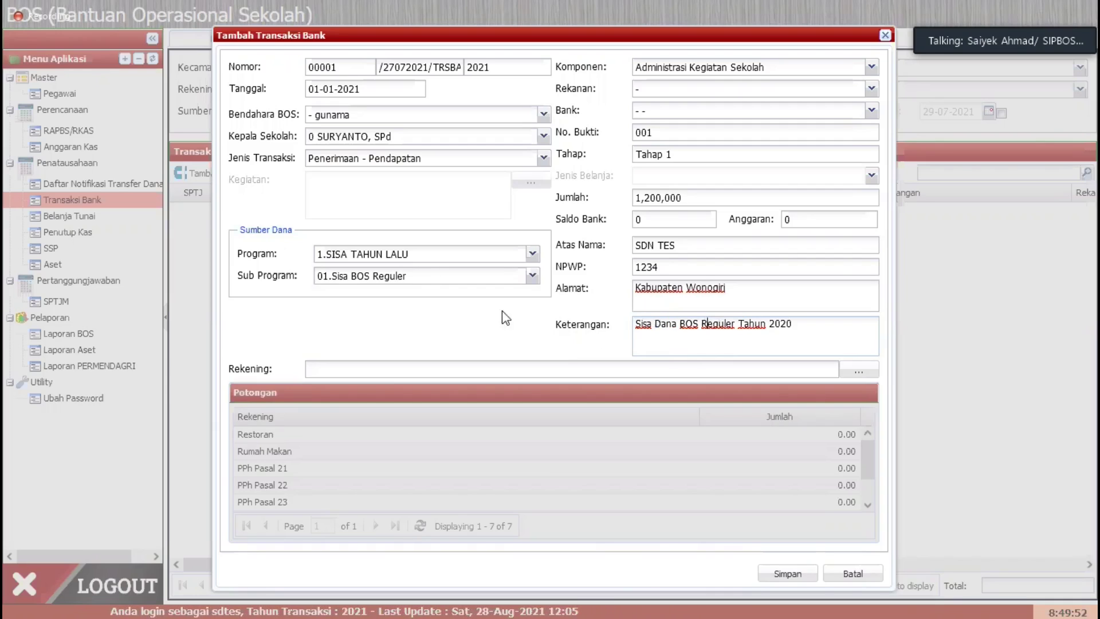
{"action": "left_click_drag", "start_coordinate": [407, 275], "coordinate": [332, 276]}
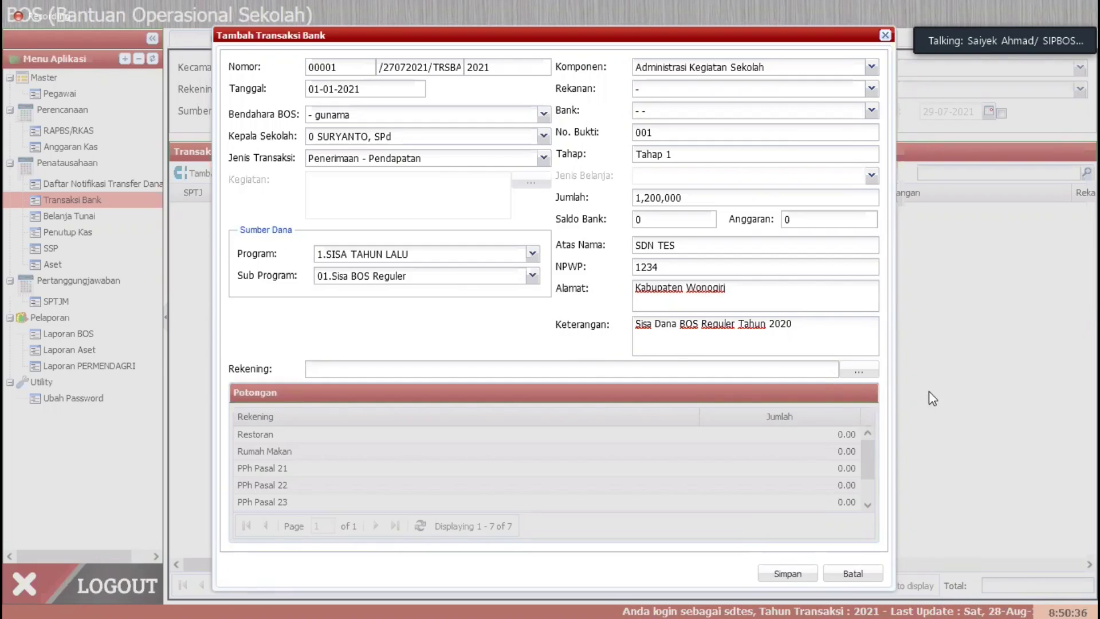
- Assign the Rekening 6.1.01.08.02.001 Sisa Dana BOS to the bank transaction
{"action": "left_click", "coordinate": [862, 373]}
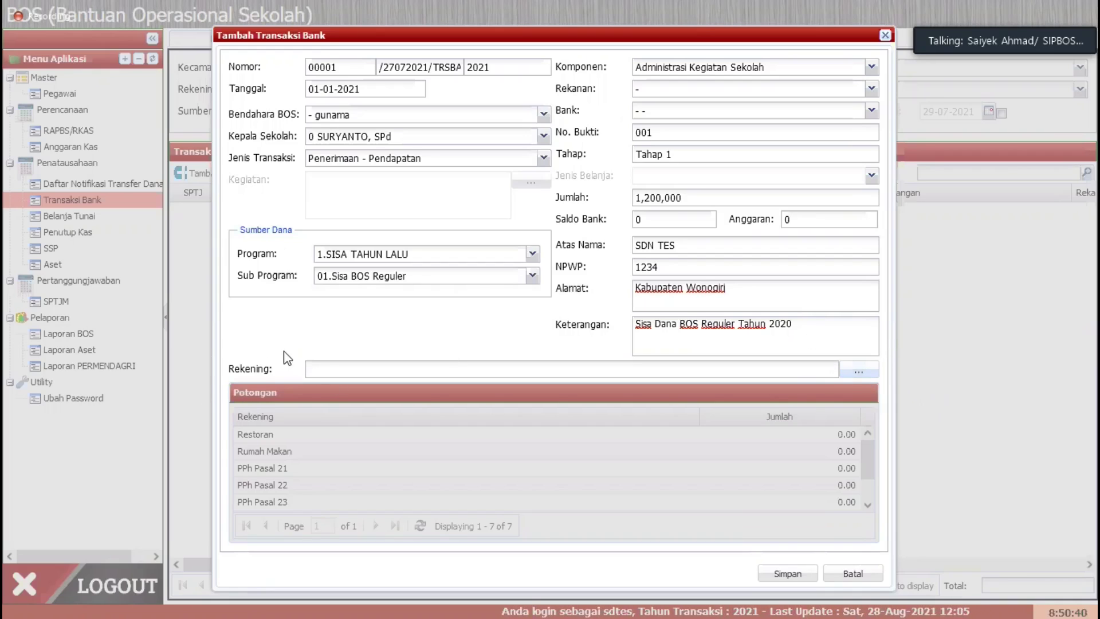
{"action": "left_click", "coordinate": [862, 371]}
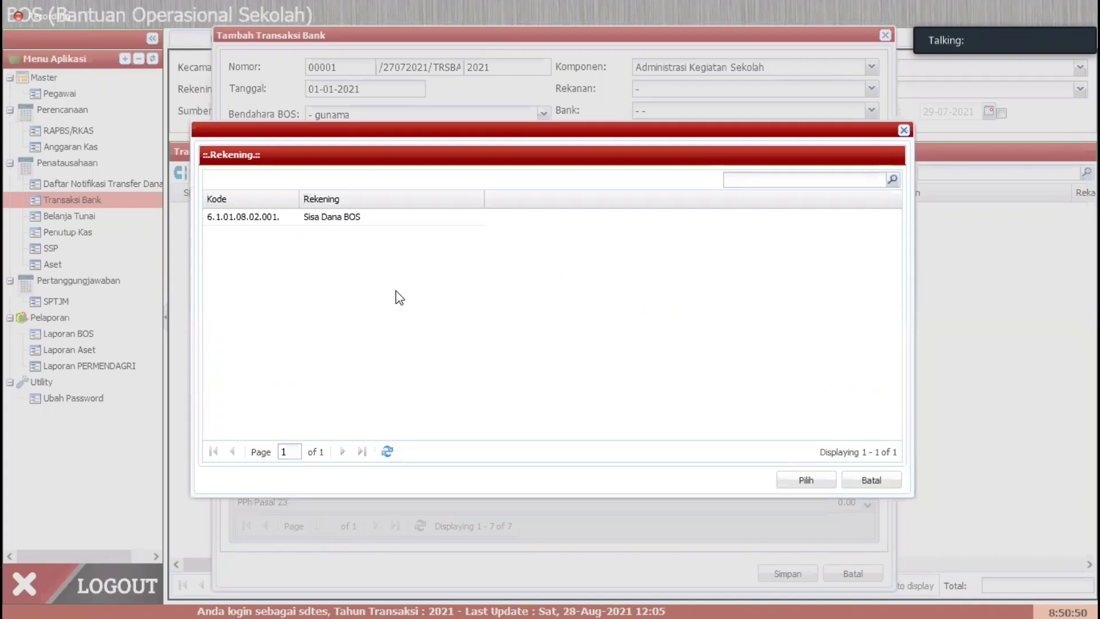
{"action": "left_click", "coordinate": [417, 224]}
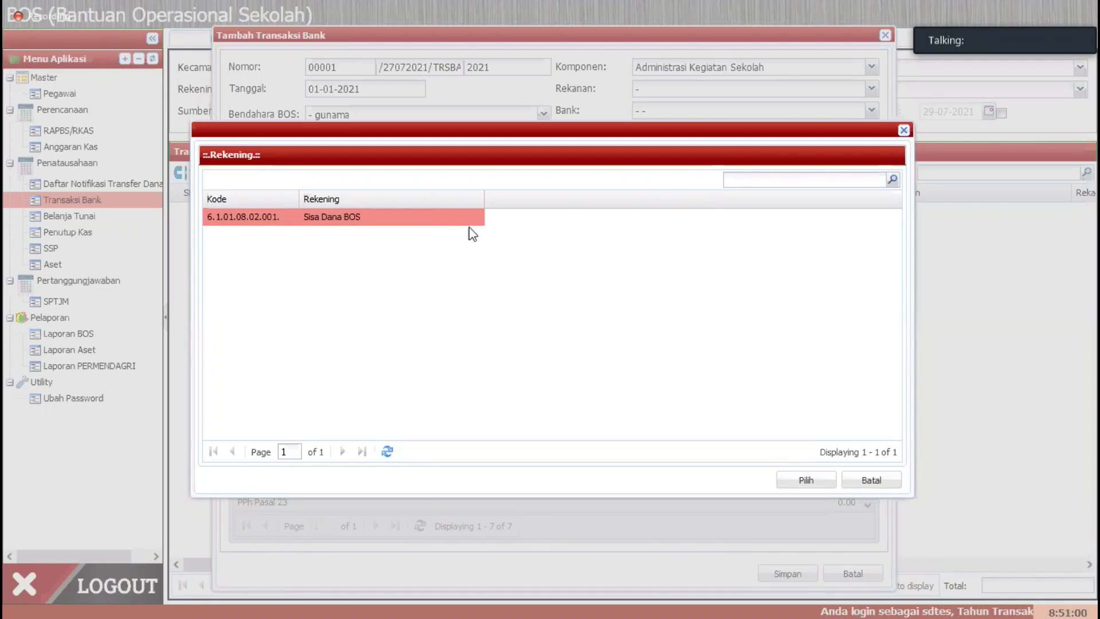
{"action": "left_click", "coordinate": [806, 481]}
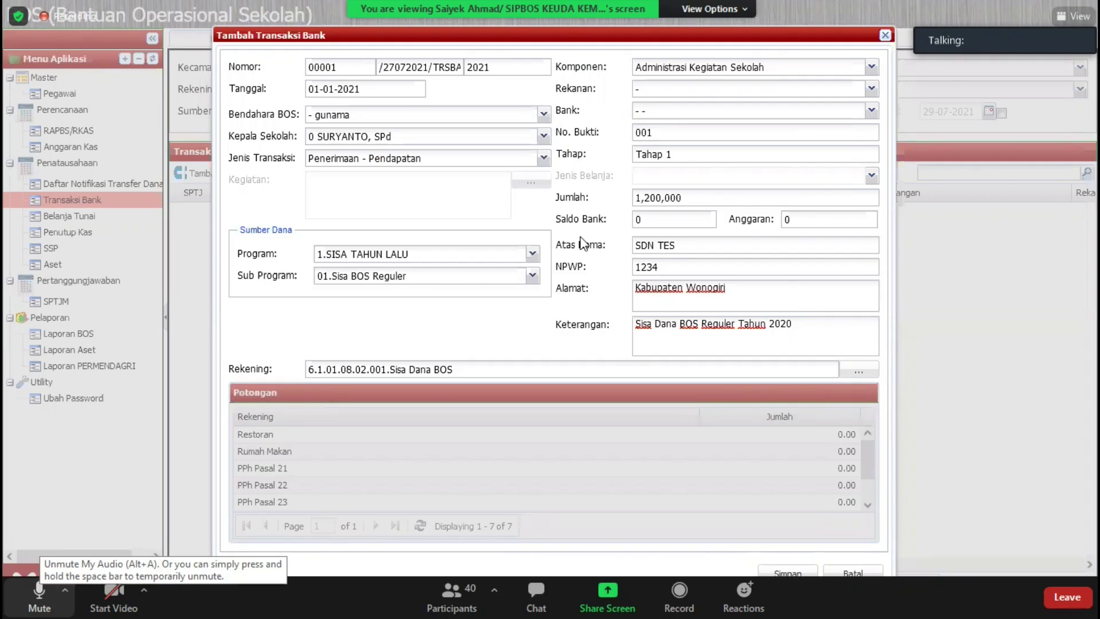
{"action": "left_click", "coordinate": [39, 596]}
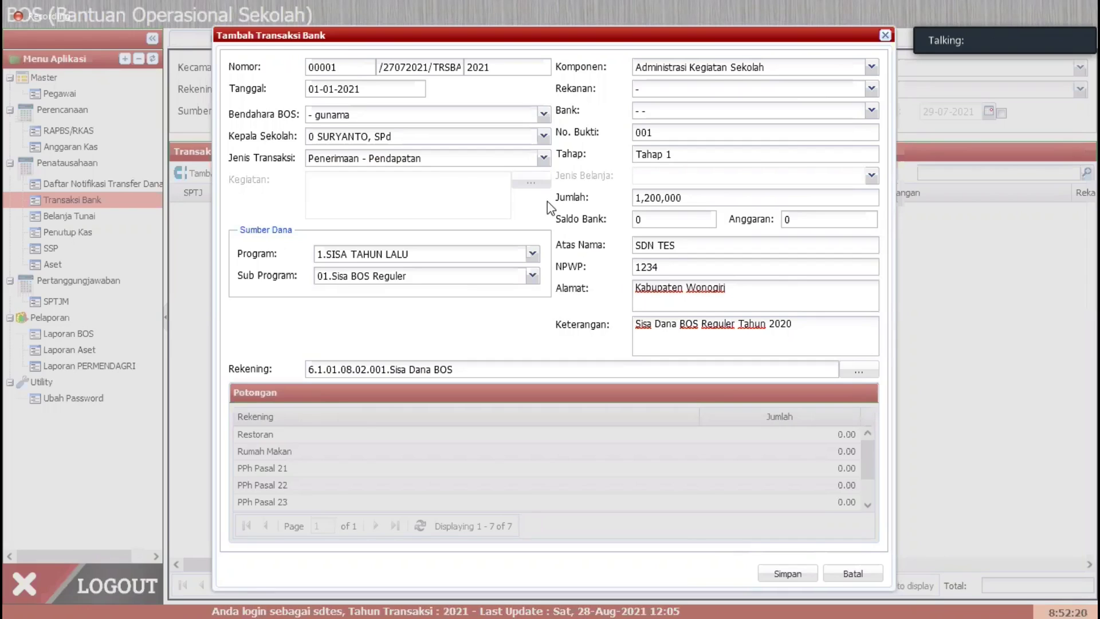
- Save the new bank transaction for last year's remaining BOS Reguler funds
{"action": "left_click", "coordinate": [781, 573]}
{"action": "left_click", "coordinate": [775, 575]}
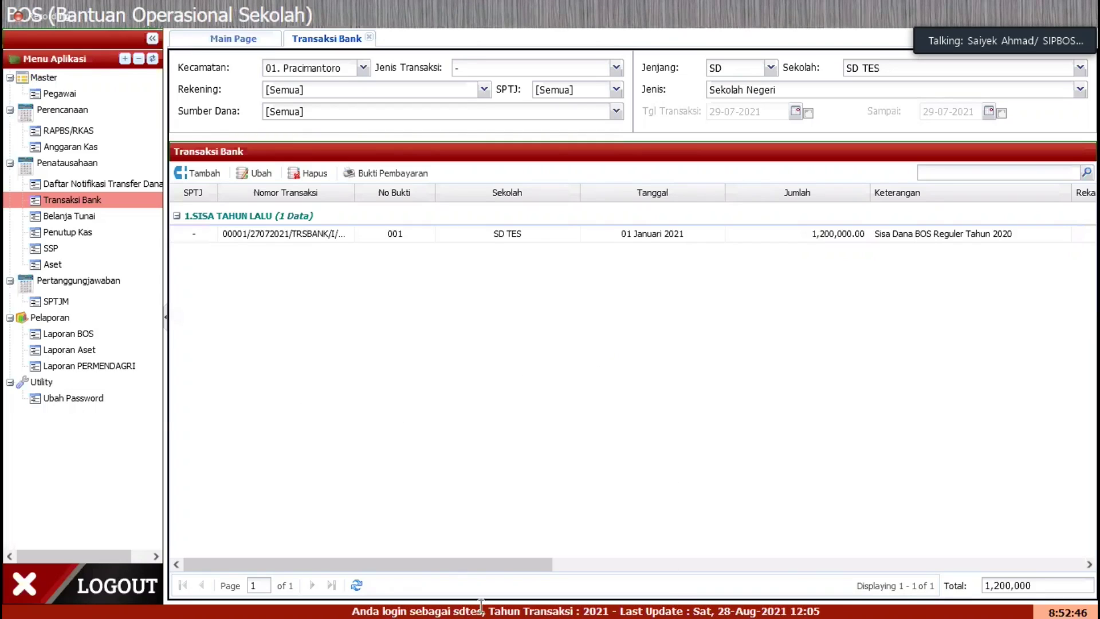
- Set up a Buku Kas Umum report in Laporan PERMENDAGRI with the monthly period Januari 2021
{"action": "left_click", "coordinate": [122, 367]}
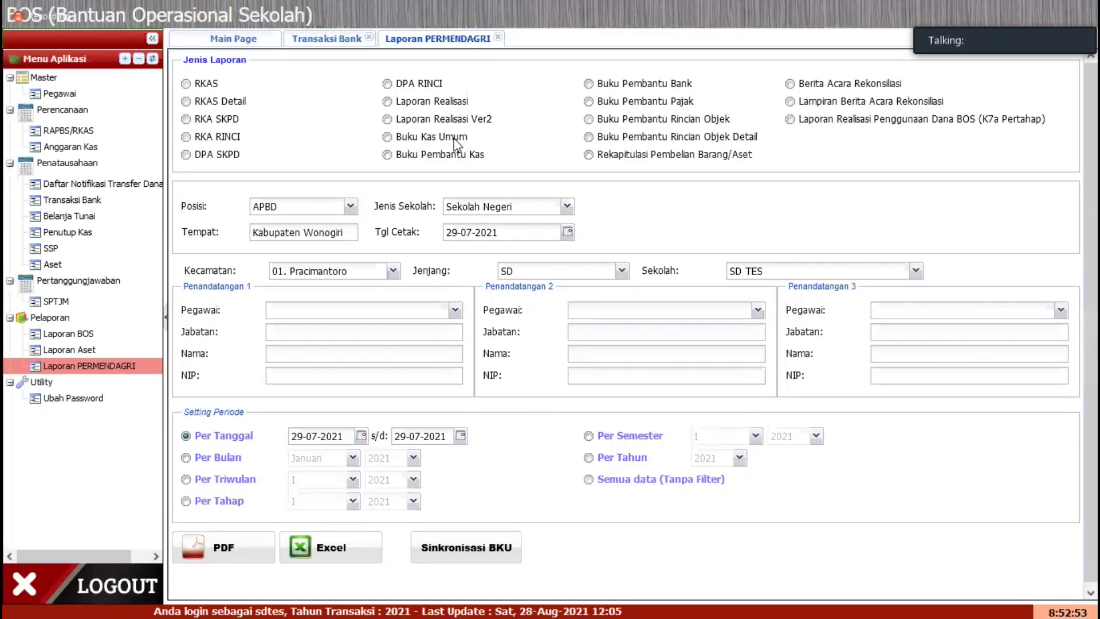
{"action": "left_click", "coordinate": [455, 139]}
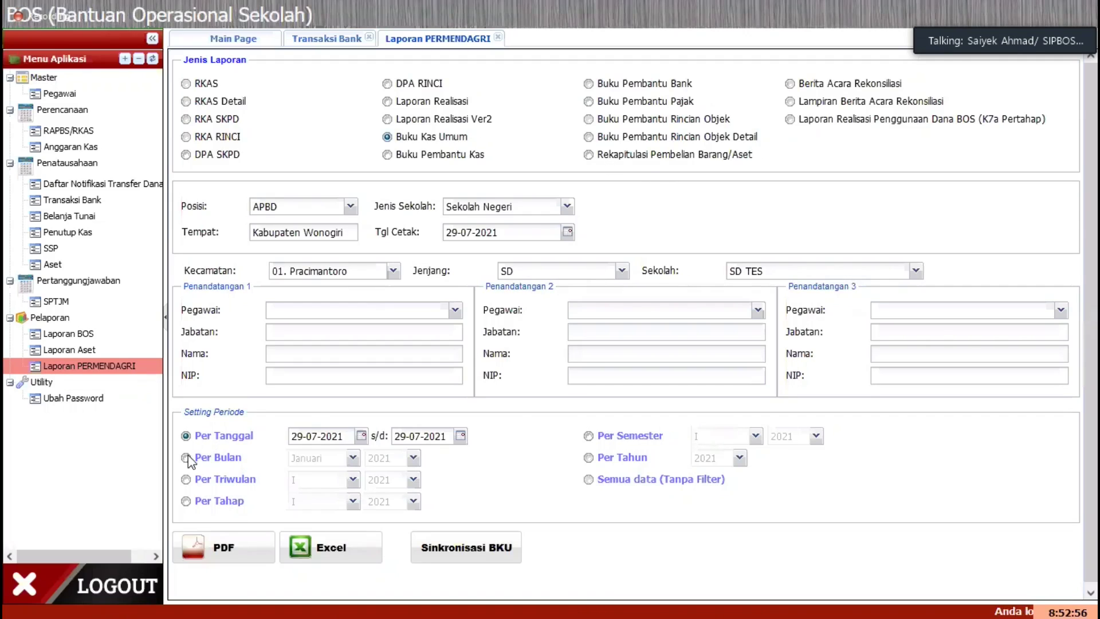
{"action": "left_click", "coordinate": [223, 459]}
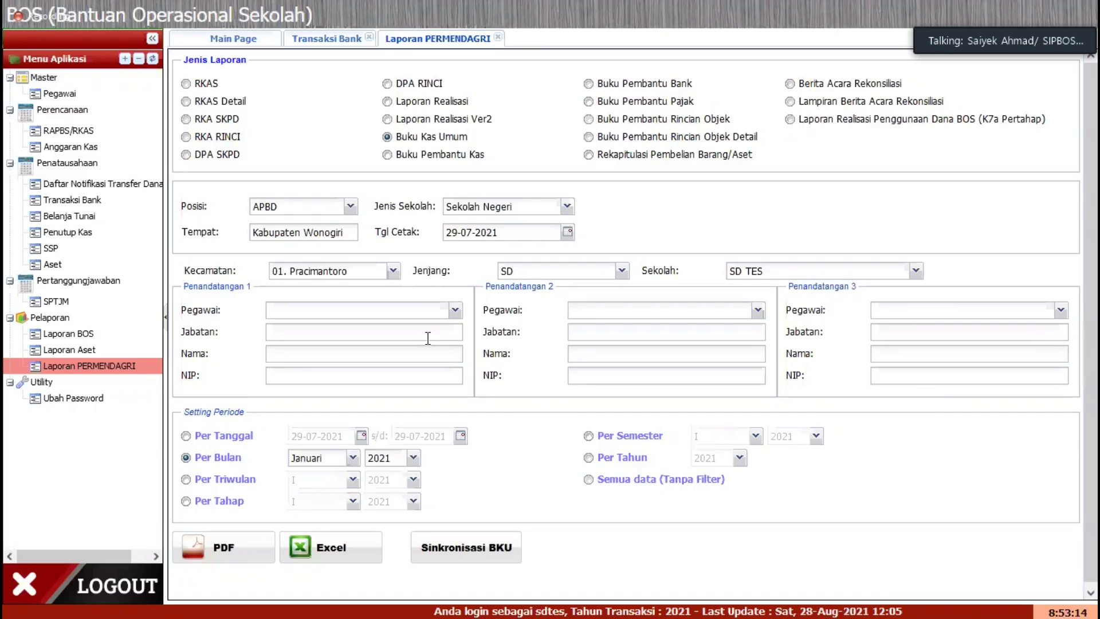
- Choose the Kepala Satdikdas Negeri as Penandatangan 1 and the Bendahara Dana BOS as Penandatangan 2
{"action": "left_click", "coordinate": [455, 312]}
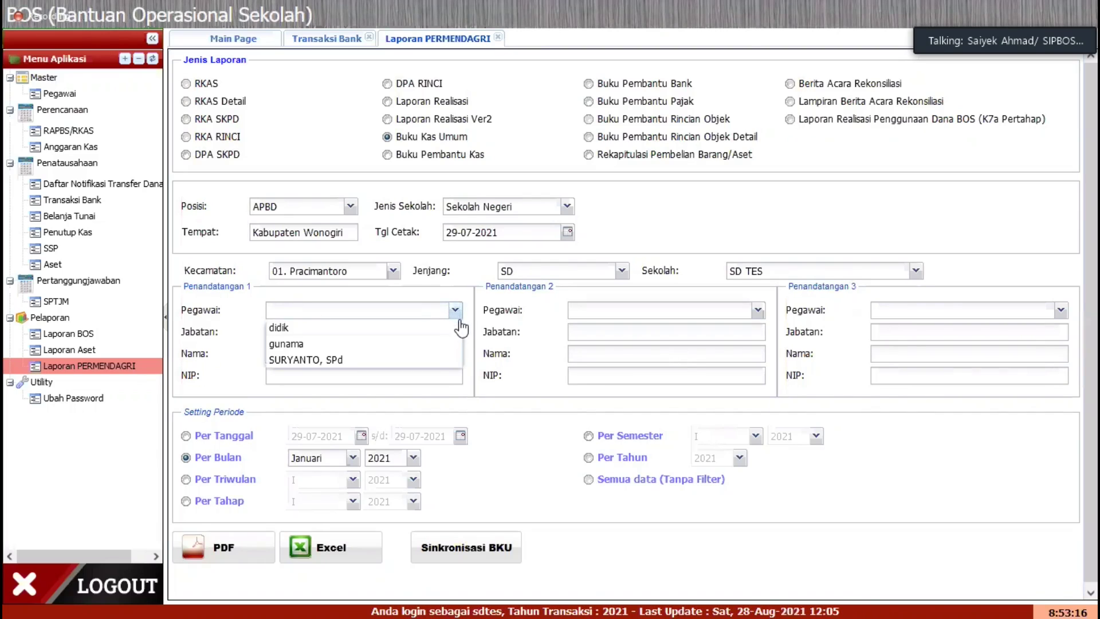
{"action": "left_click", "coordinate": [350, 359]}
{"action": "left_click", "coordinate": [736, 310]}
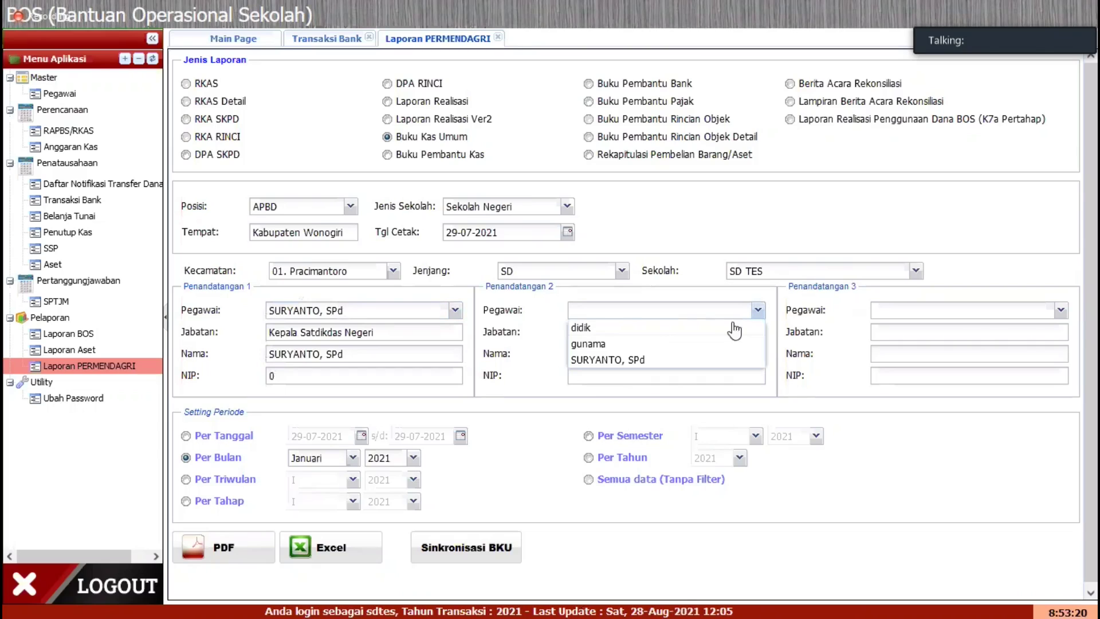
{"action": "left_click", "coordinate": [590, 343]}
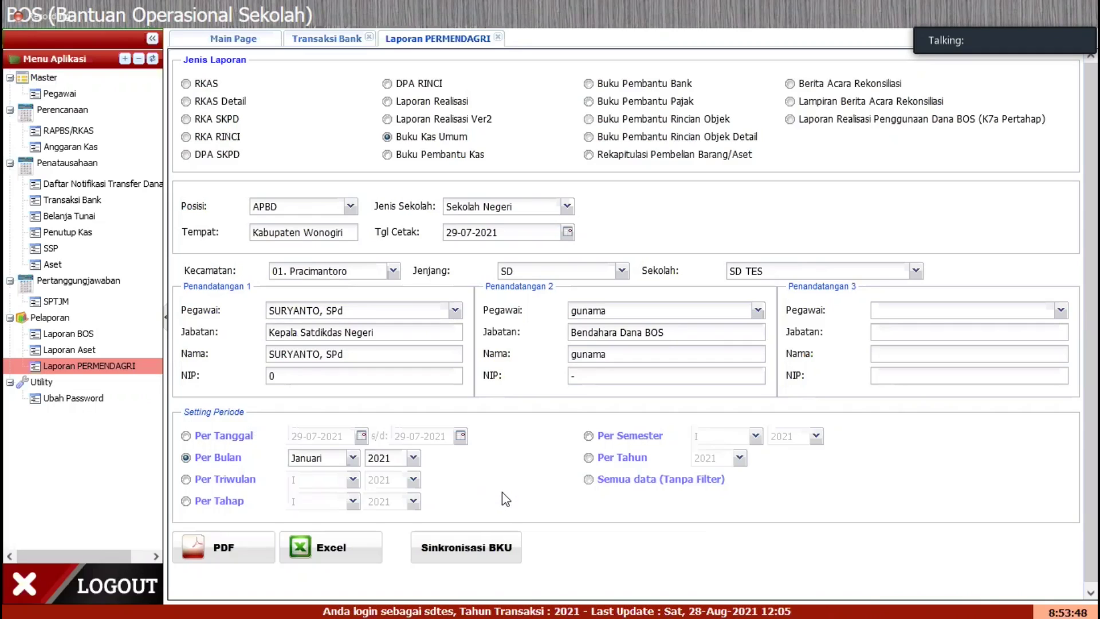
- Generate the Buku Kas Umum report as a PDF and open it
{"action": "left_click", "coordinate": [218, 550]}
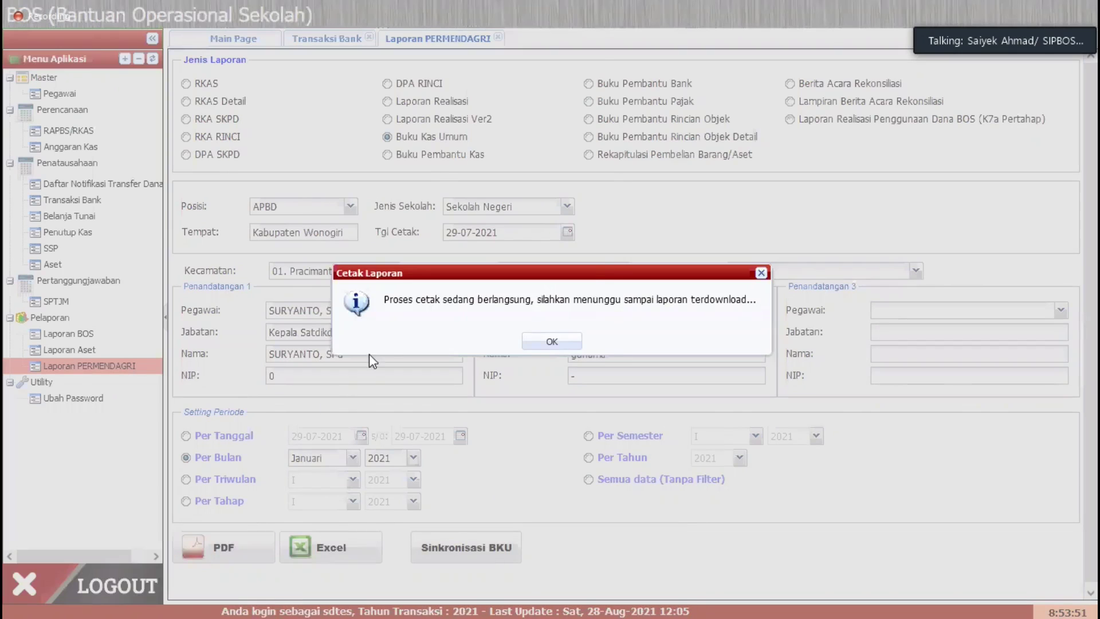
{"action": "left_click", "coordinate": [466, 322]}
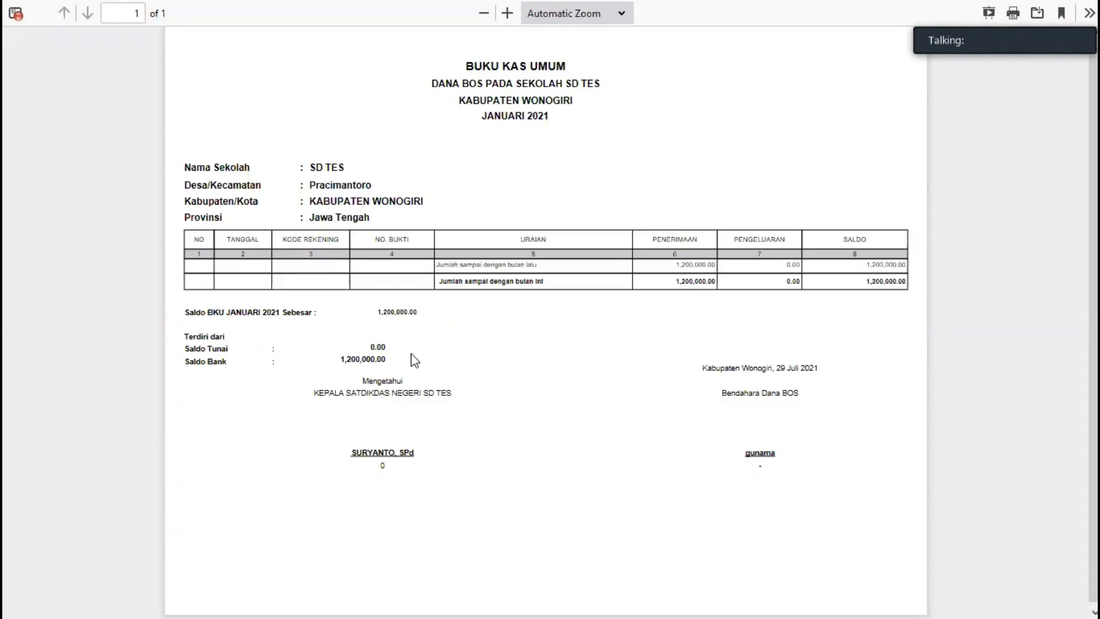
- Examine the January 2021 Buku Kas Umum at 130% zoom, checking its Penerimaan, Saldo and bank balance entries
{"action": "scroll", "coordinate": [411, 359], "scroll_direction": "up", "scroll_amount": 2}
{"action": "scroll", "coordinate": [410, 359], "scroll_direction": "down", "scroll_amount": 5}
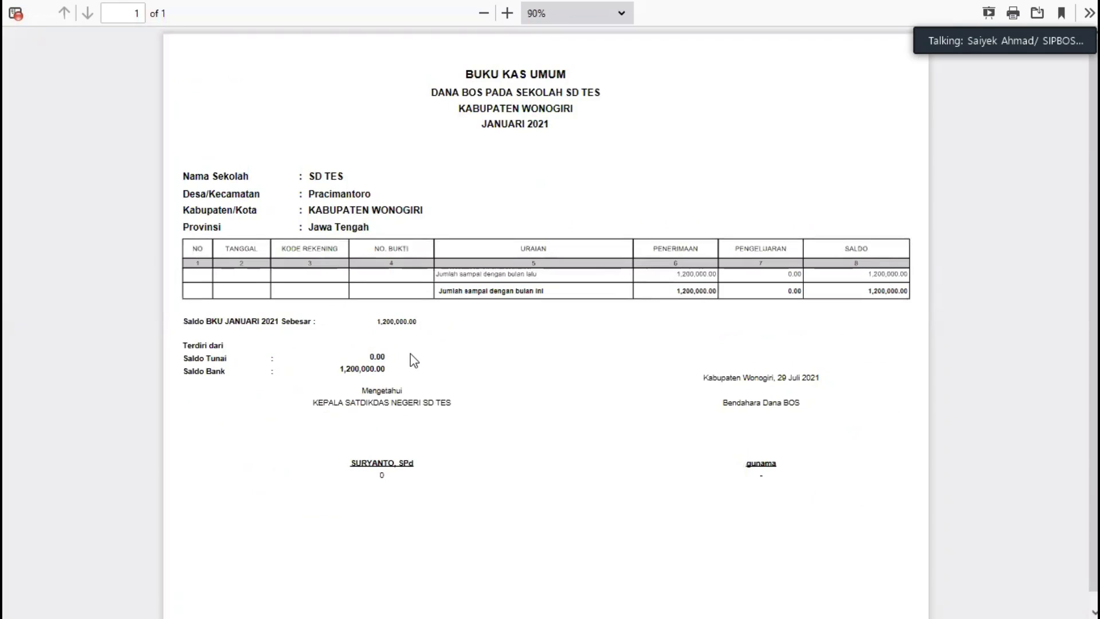
{"action": "scroll", "coordinate": [411, 223], "scroll_direction": "up", "scroll_amount": 5}
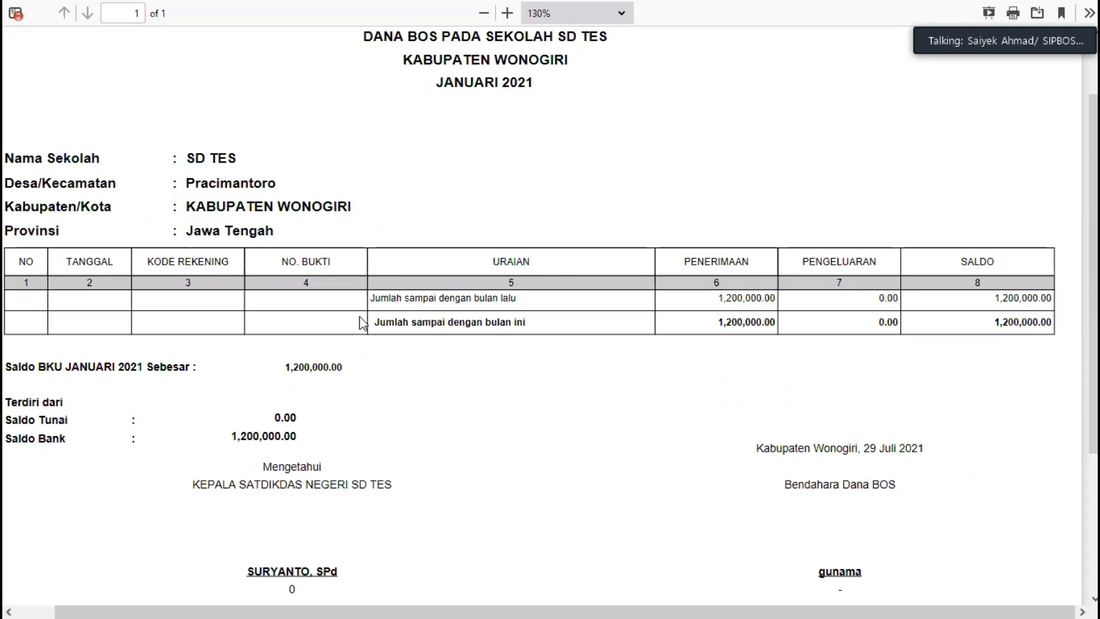
{"action": "left_click_drag", "start_coordinate": [360, 318], "coordinate": [483, 449]}
{"action": "left_click_drag", "start_coordinate": [467, 612], "coordinate": [427, 612]}
{"action": "left_click", "coordinate": [596, 437]}
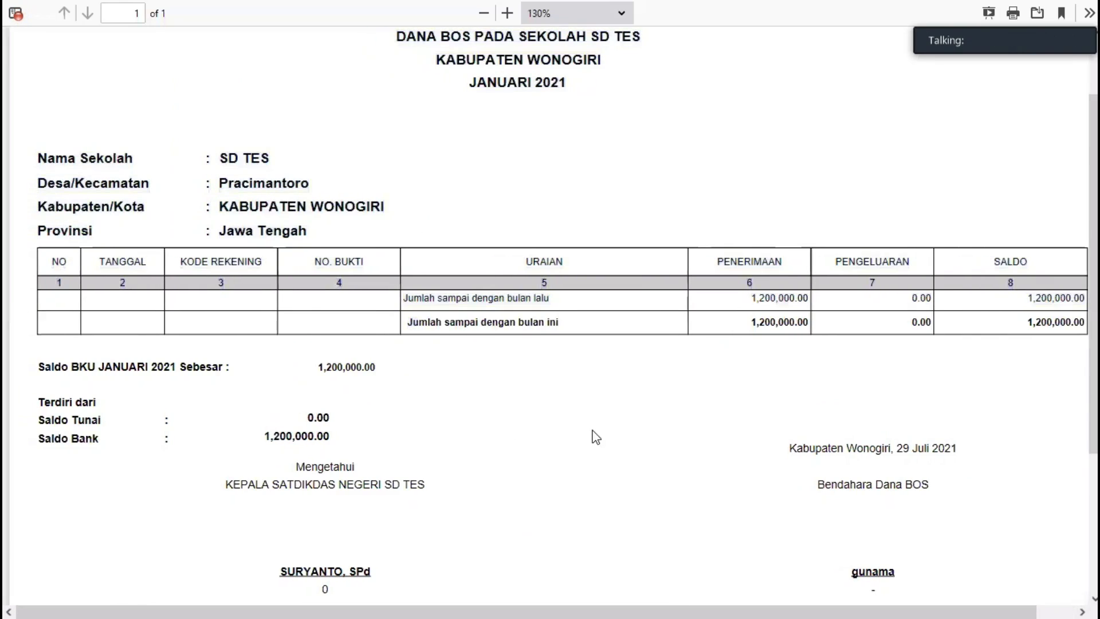
{"action": "scroll", "coordinate": [567, 419], "scroll_direction": "up", "scroll_amount": 3}
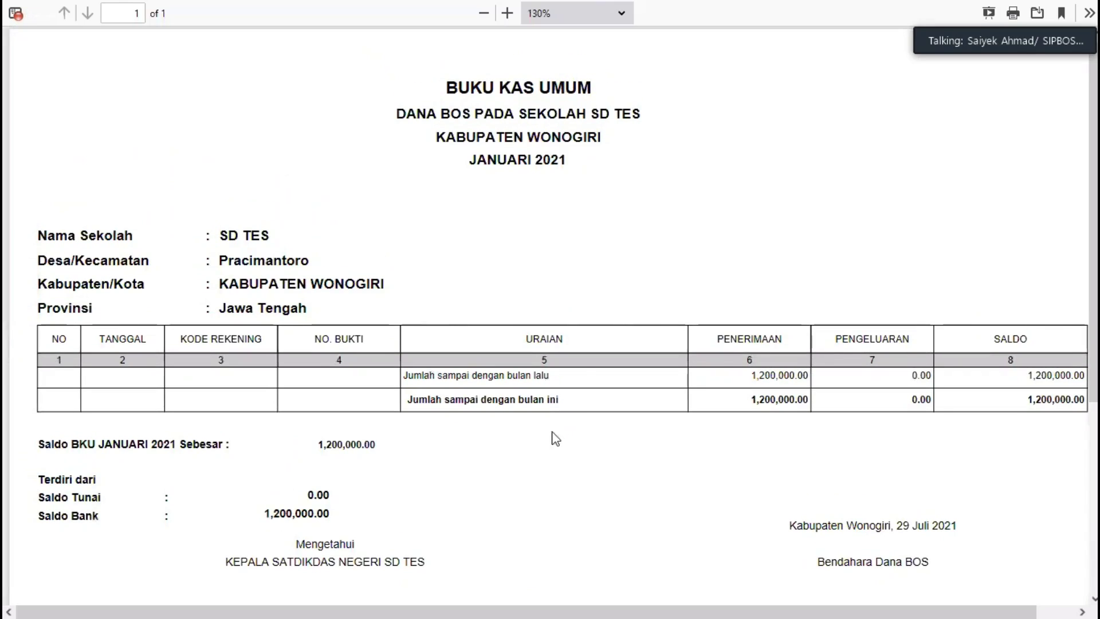